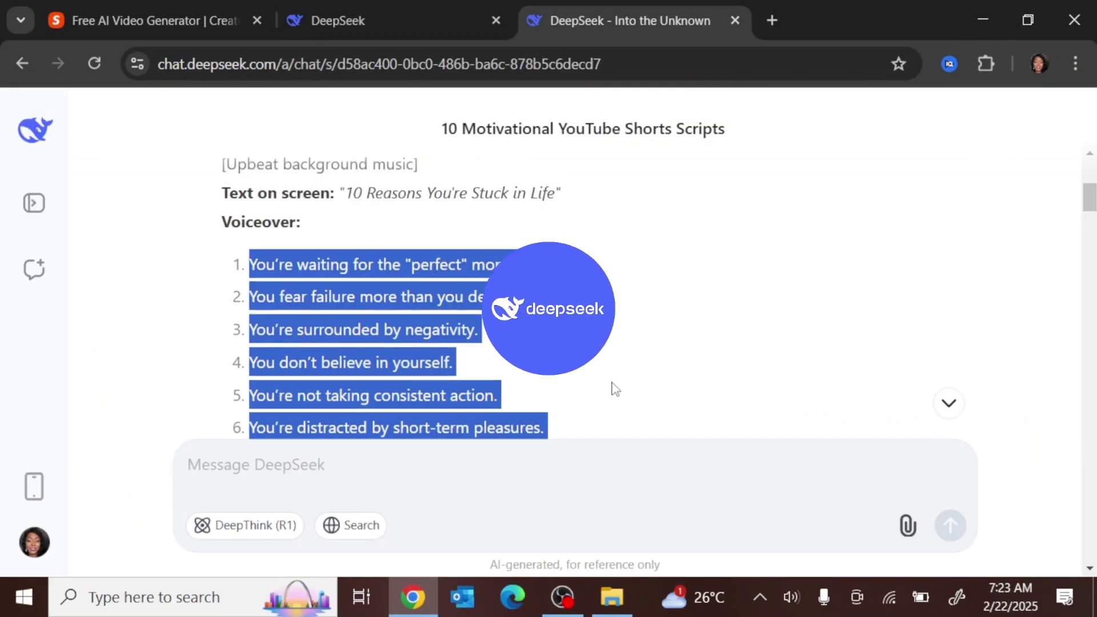
- Scroll up the DeepSeek chat to the request for 10 motivational YouTube Shorts scripts
scroll(628, 326, up, 5)
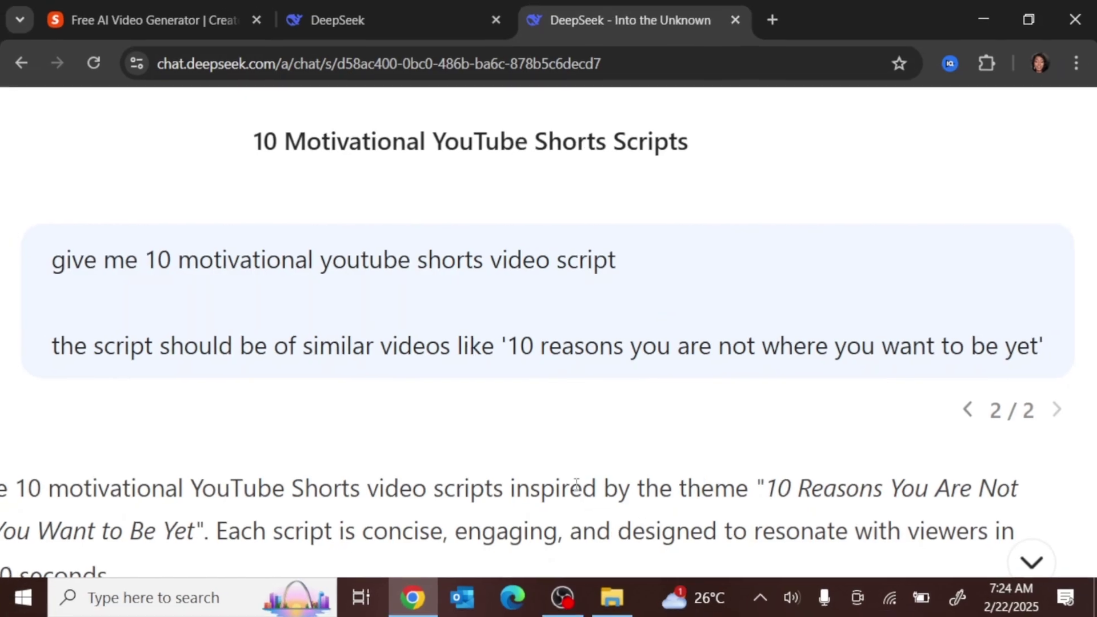
click(965, 409)
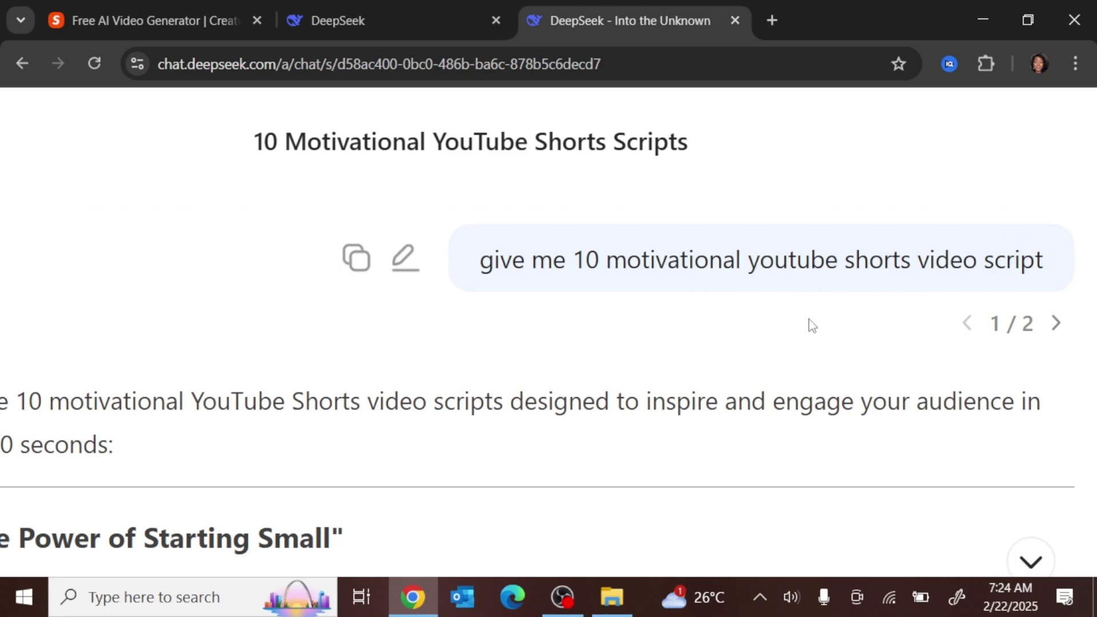
scroll(813, 325, down, 5)
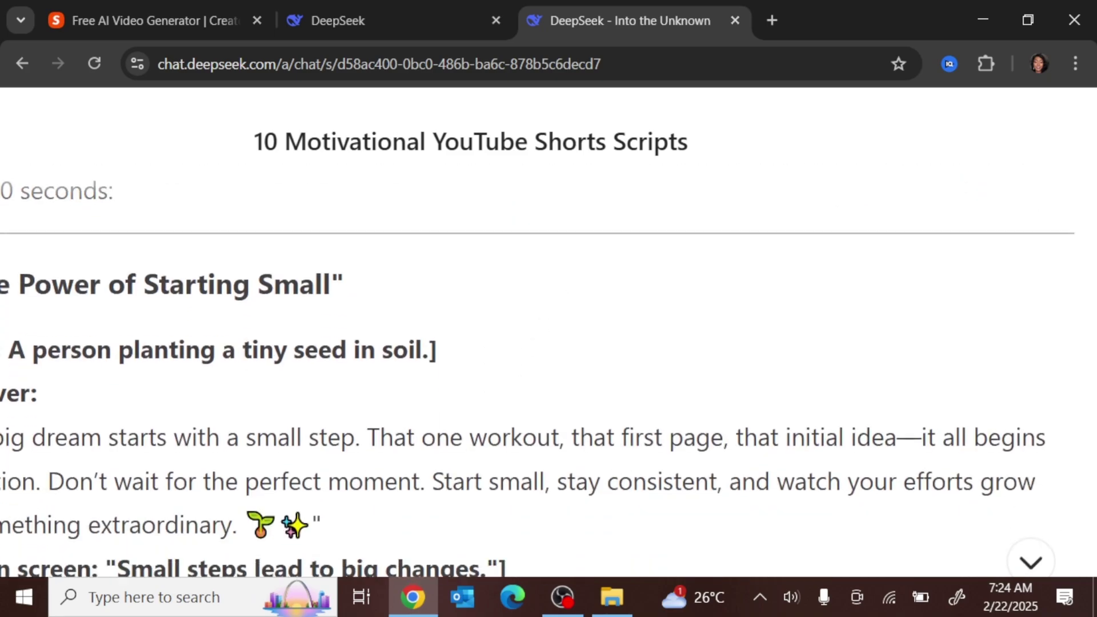
scroll(812, 325, left, 3)
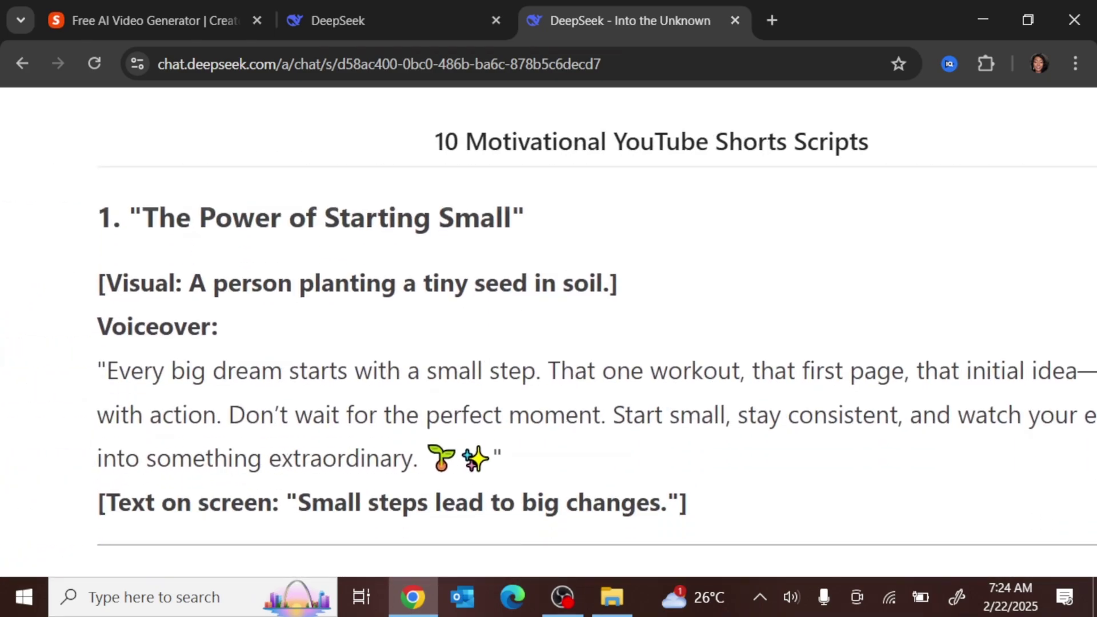
scroll(596, 371, down, 5)
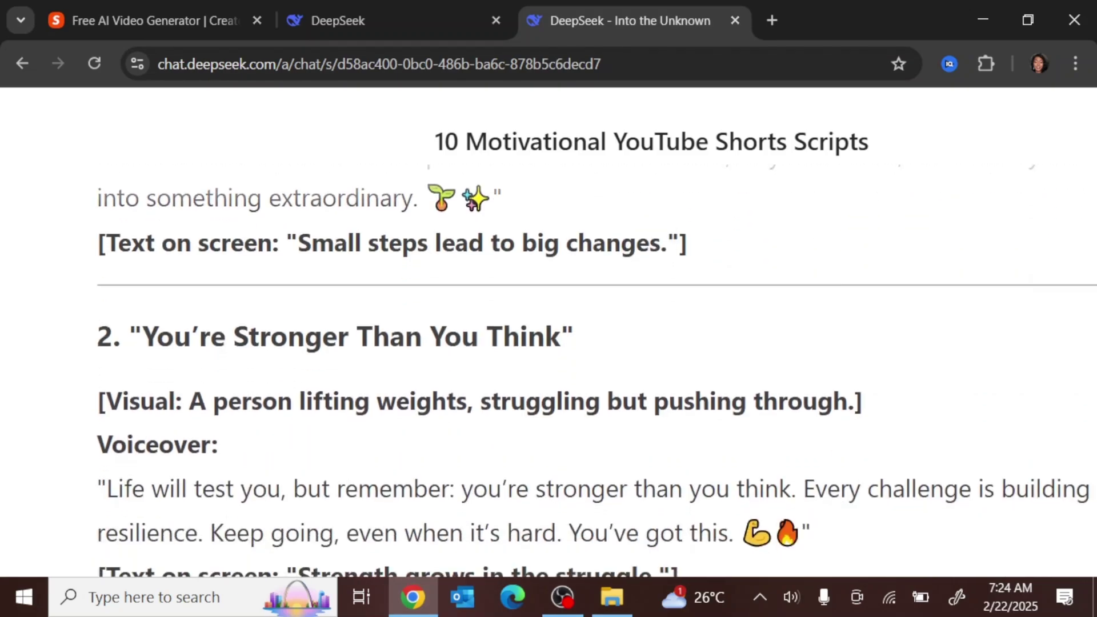
scroll(596, 371, down, 5)
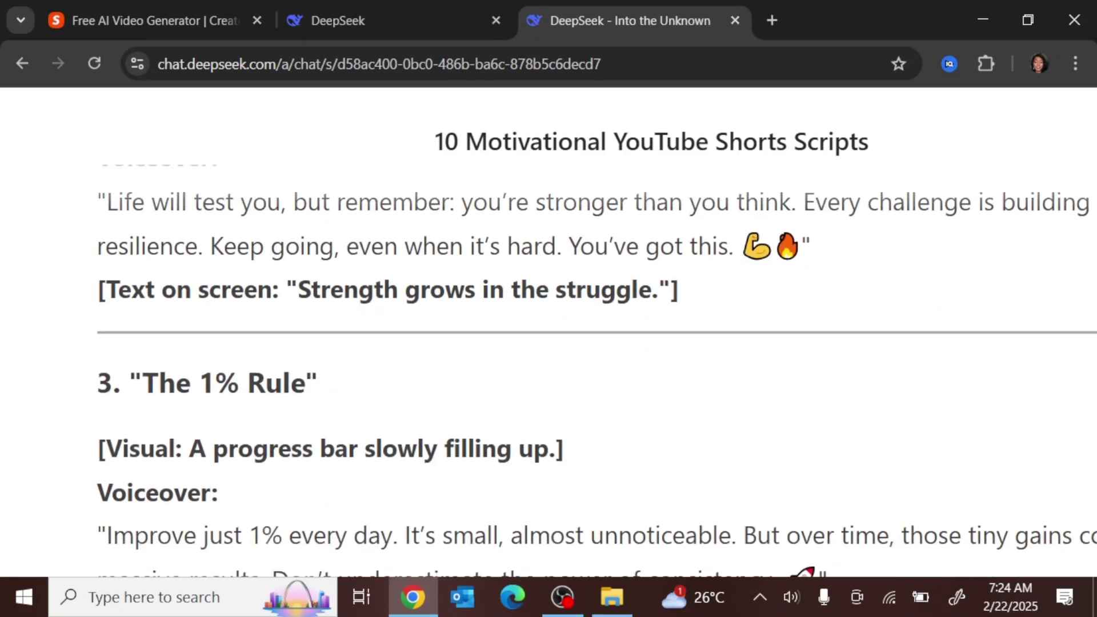
scroll(845, 350, down, 5)
scroll(894, 367, up, 15)
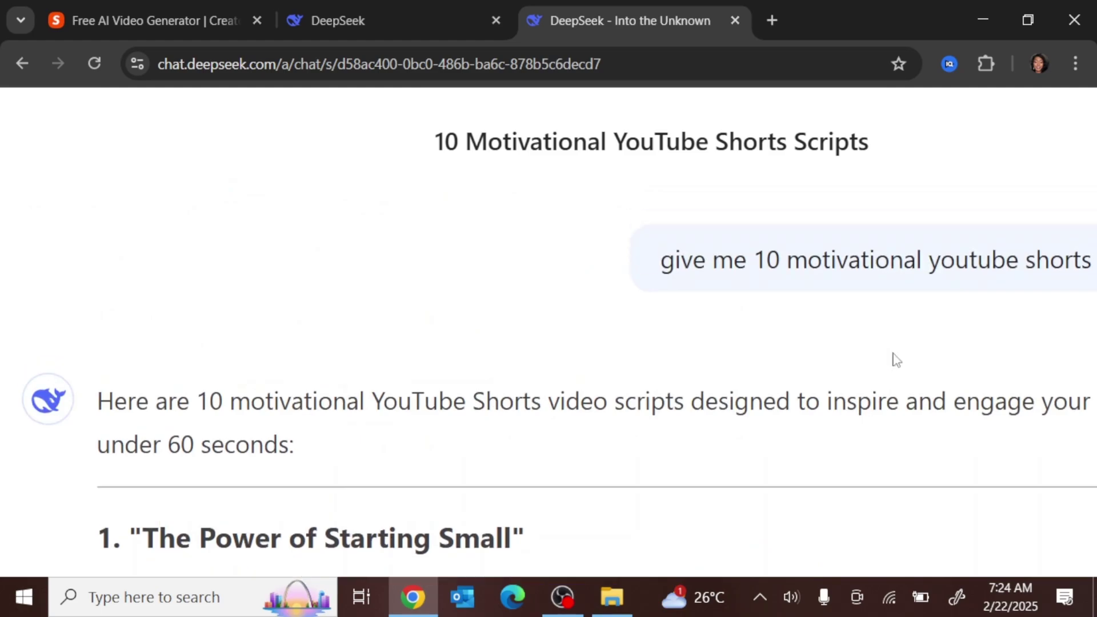
scroll(941, 352, right, 2)
scroll(548, 354, right, 2)
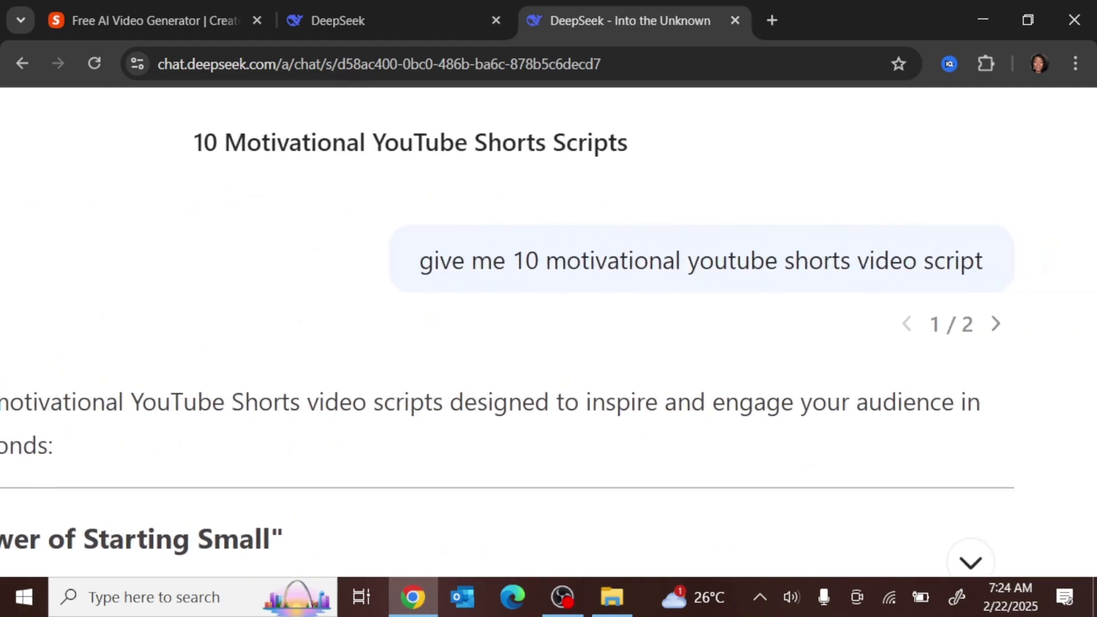
click(999, 323)
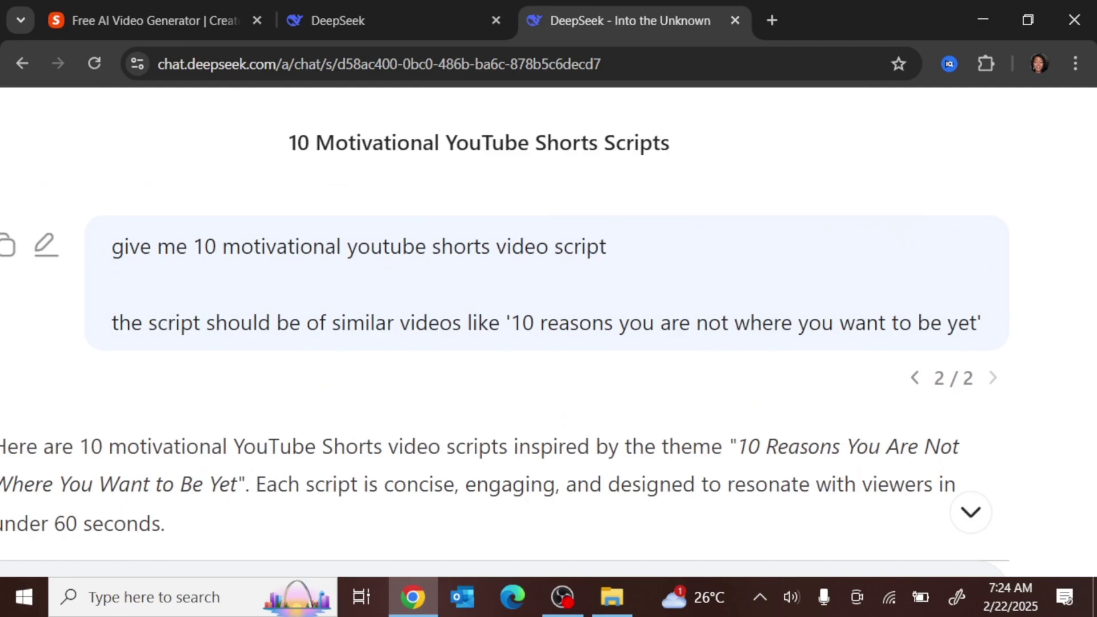
scroll(549, 331, down, 4)
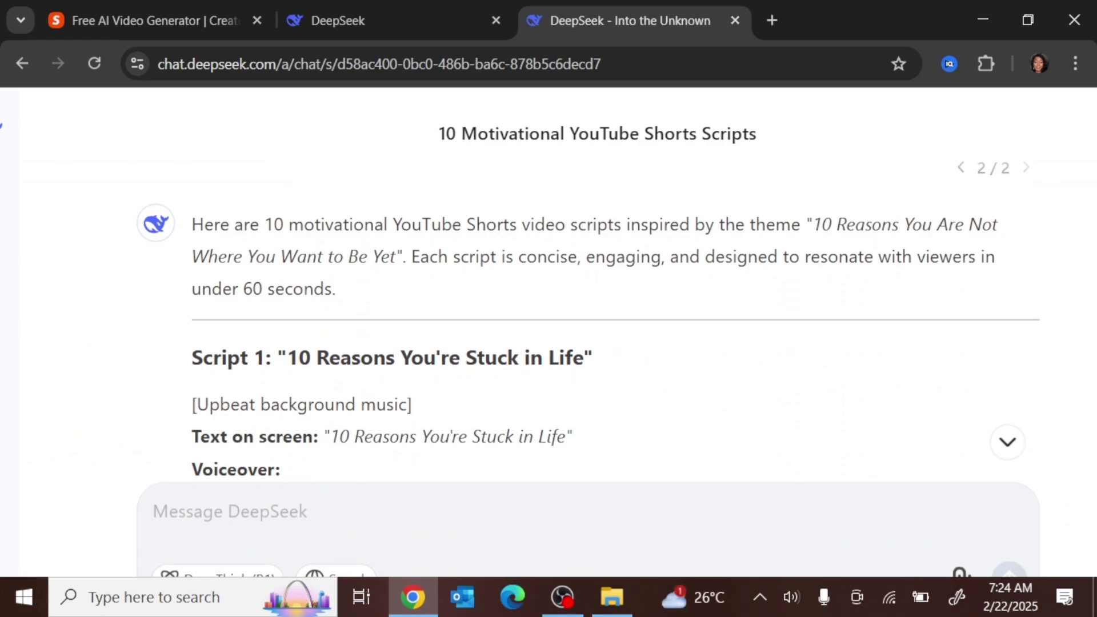
scroll(444, 400, down, 10)
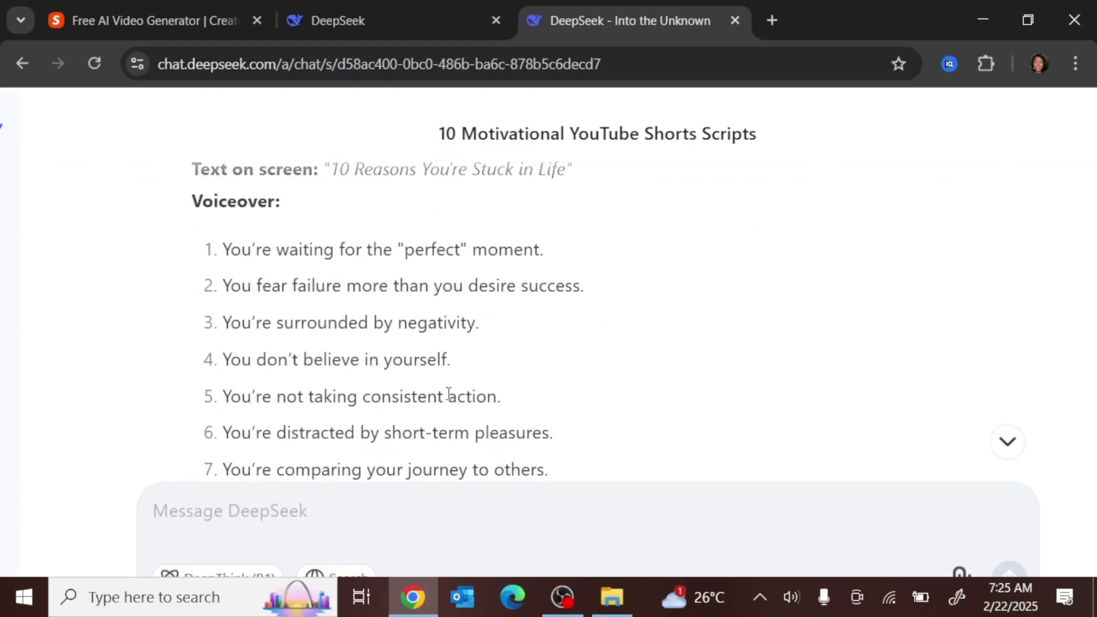
scroll(571, 357, down, 10)
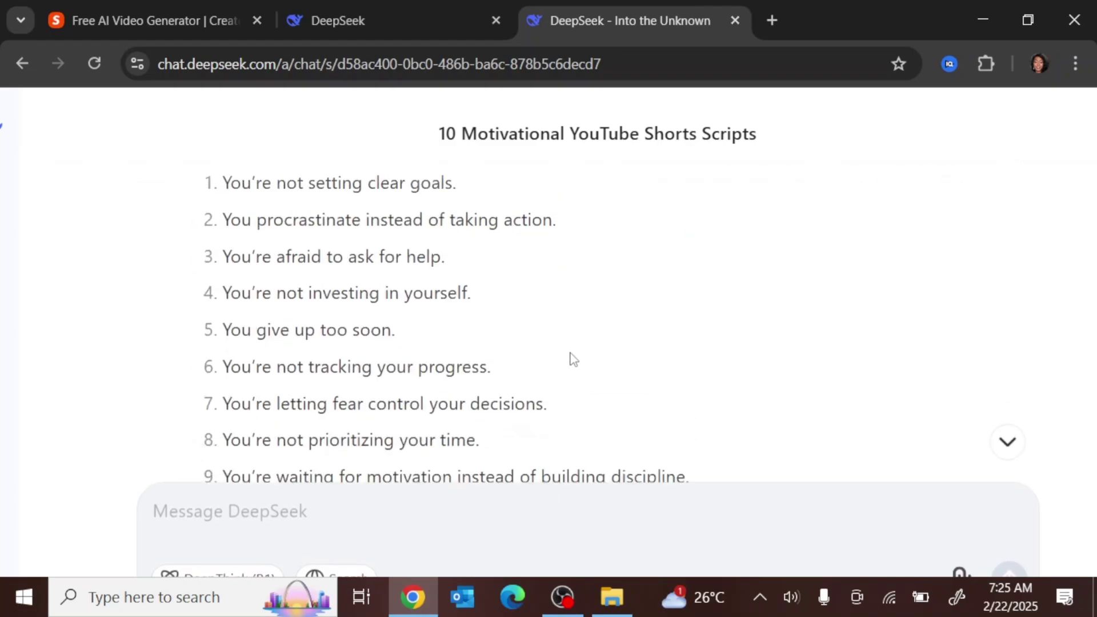
scroll(571, 257, up, 20)
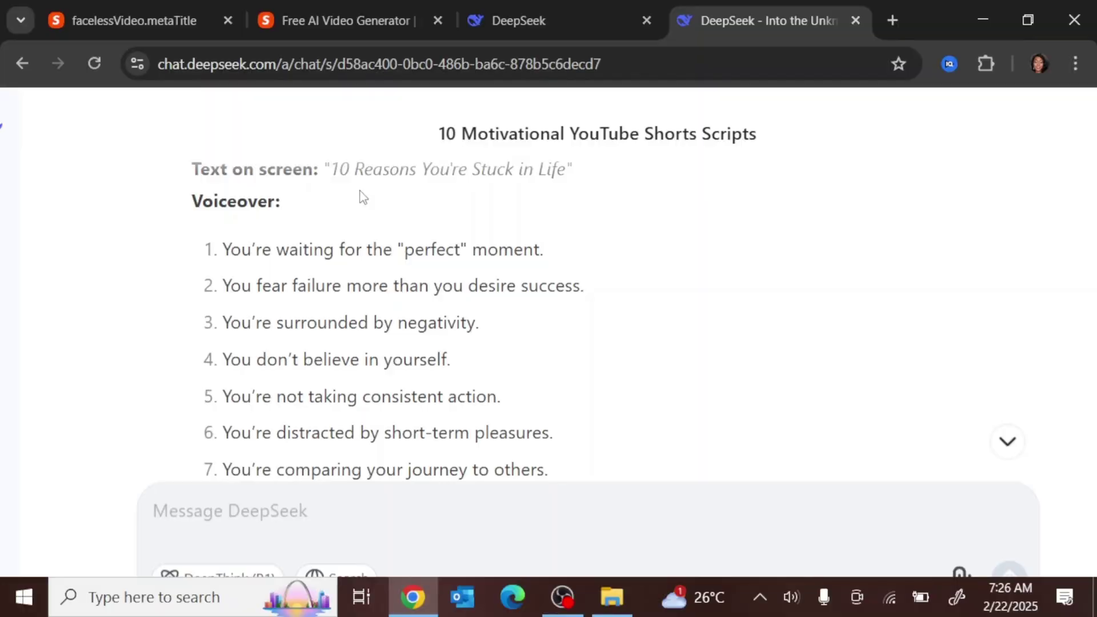
- Zoom in on Short AI and return to the explore page of faceless video tools
click(152, 18)
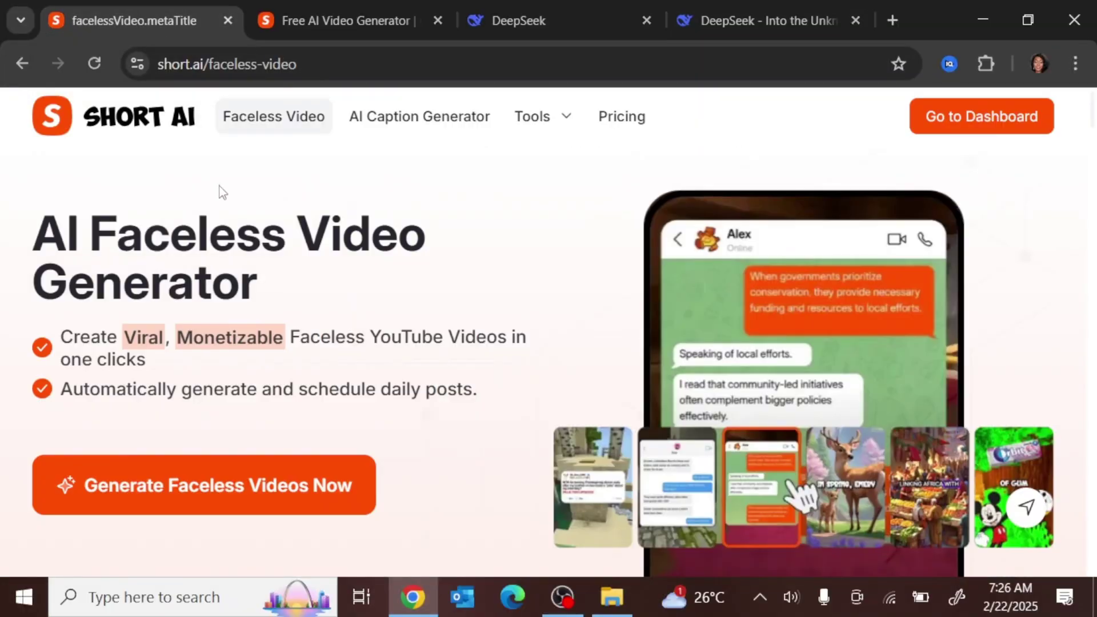
key(ctrl+plus)
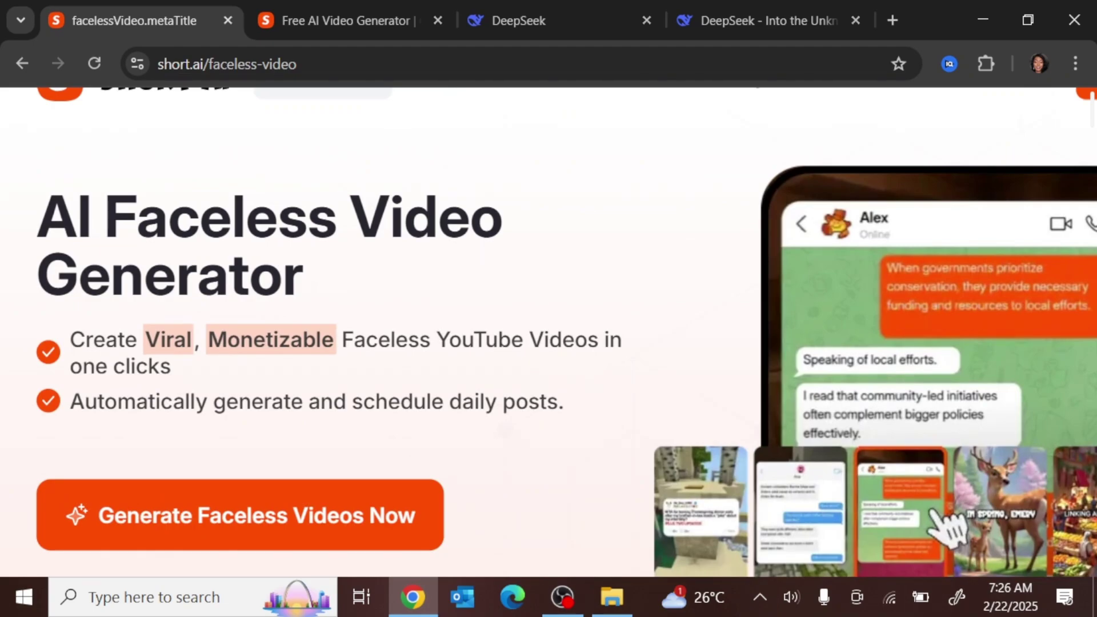
scroll(548, 337, down, 1)
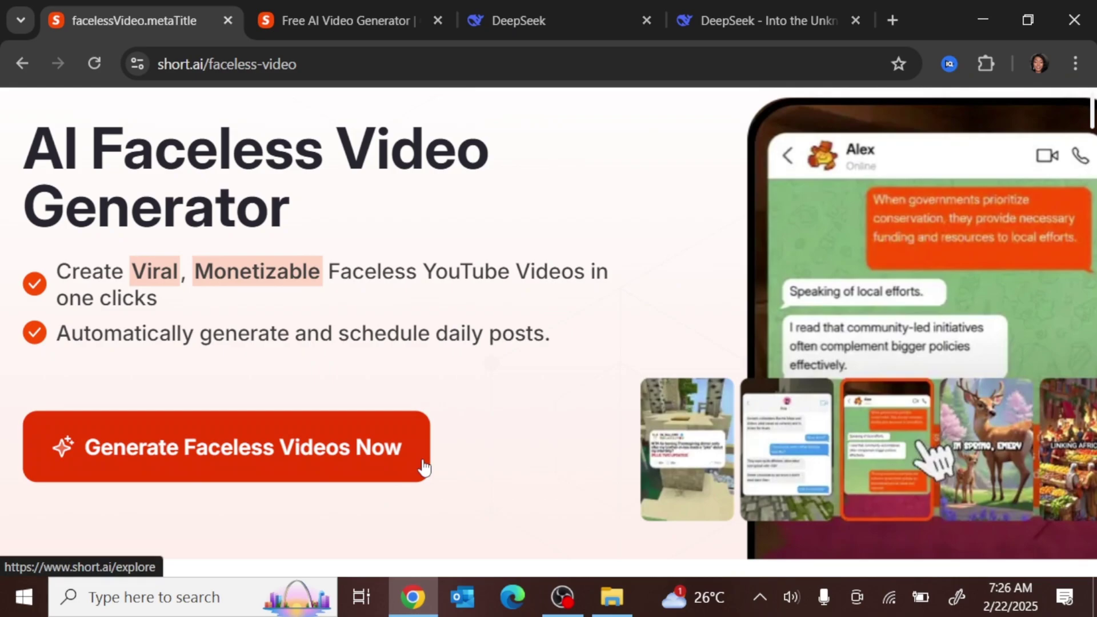
click(368, 17)
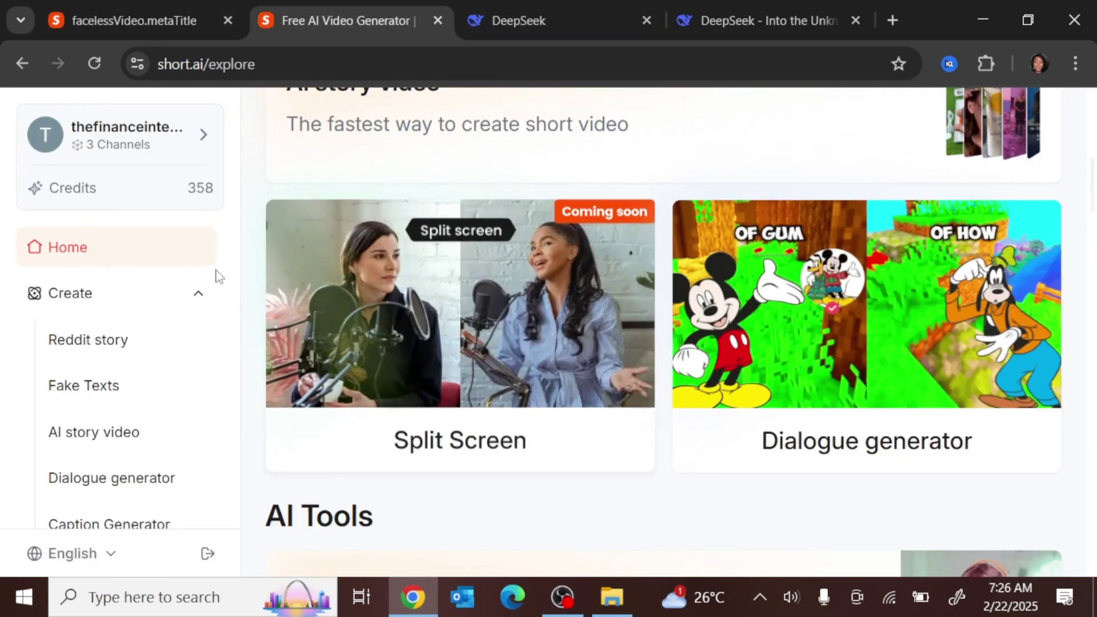
scroll(276, 248, up, 10)
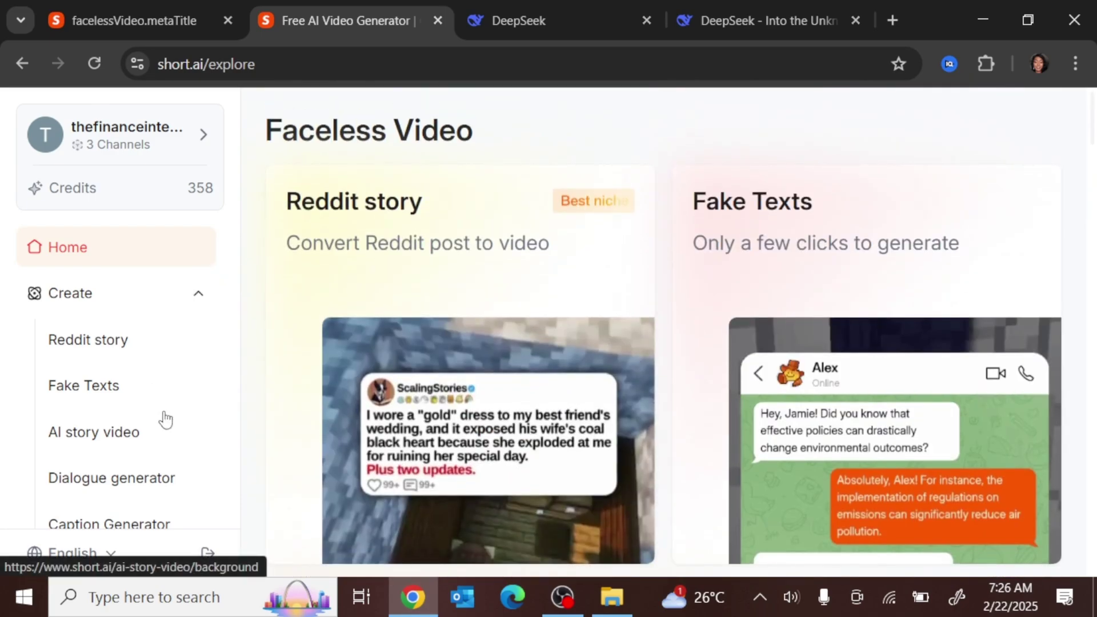
- Start an AI story video, keeping the first background style, and continue to the script step
click(71, 438)
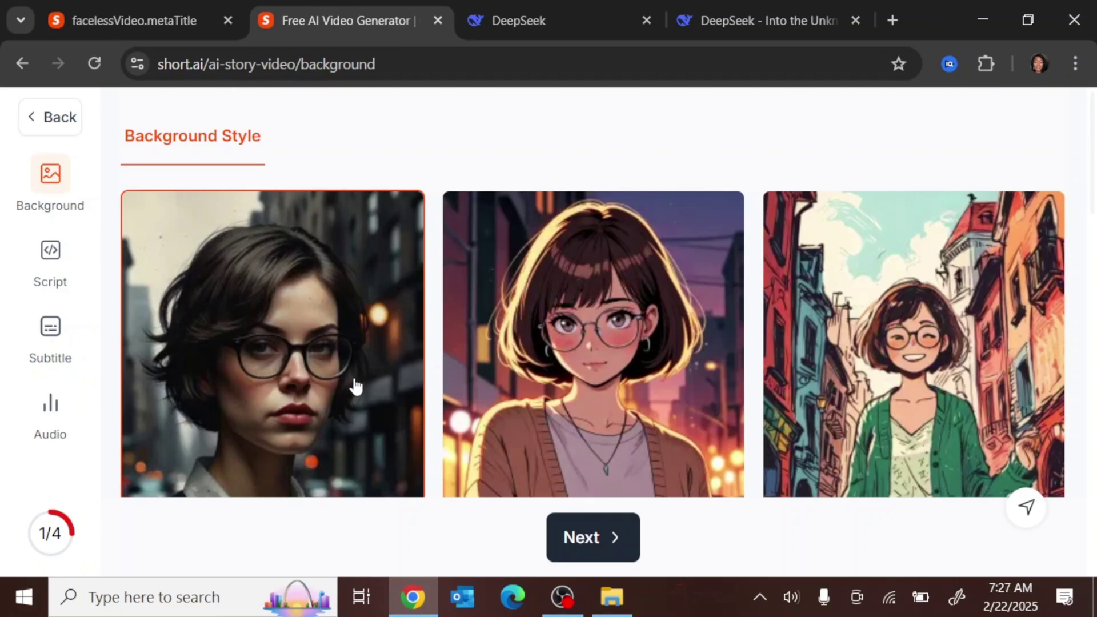
click(592, 540)
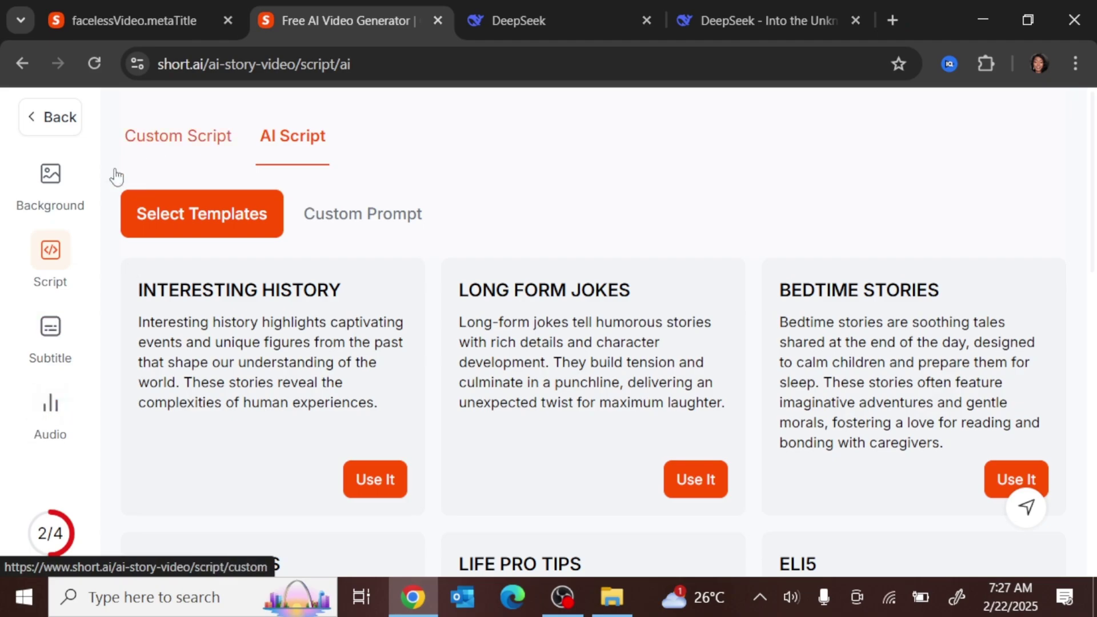
- Choose the Motivational card from the AI Script templates
scroll(393, 374, down, 2)
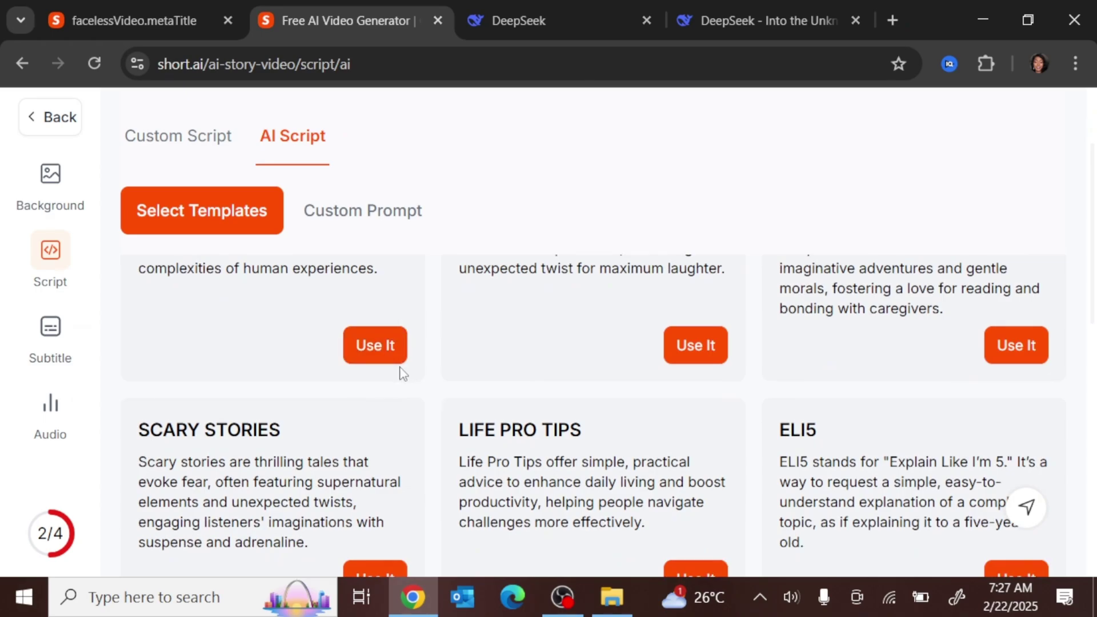
scroll(486, 442, up, 2)
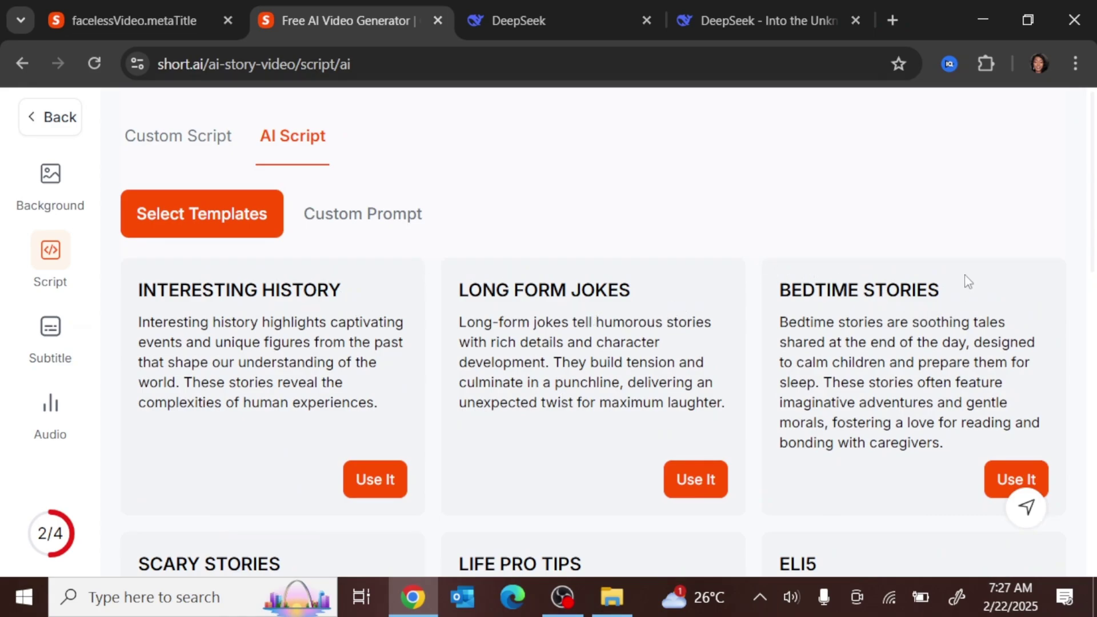
scroll(881, 299, down, 4)
scroll(717, 399, down, 3)
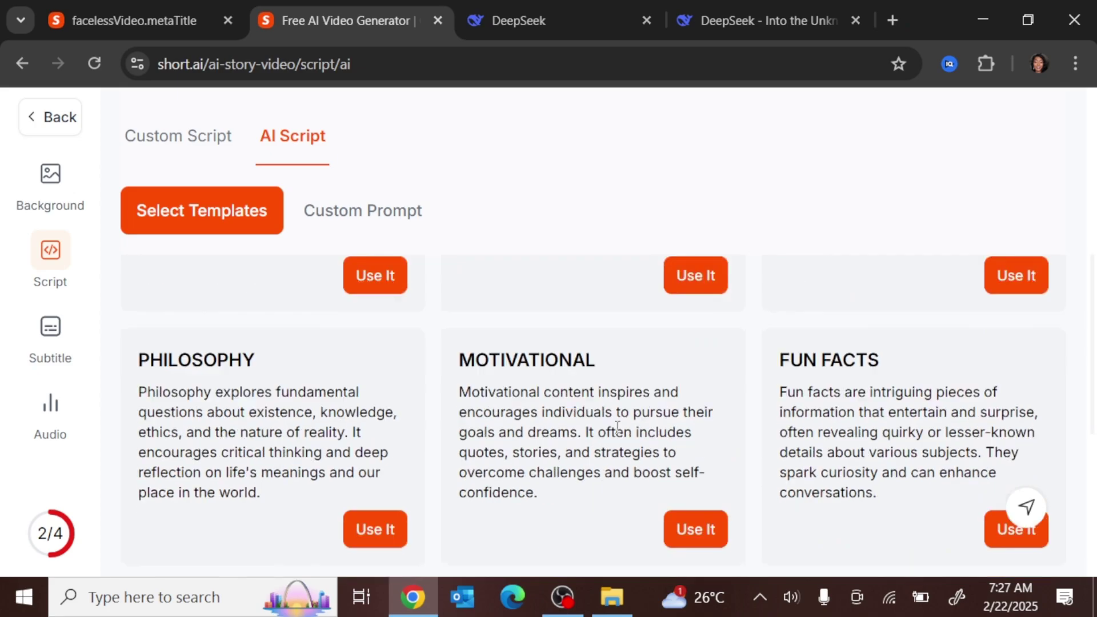
scroll(617, 425, down, 4)
scroll(568, 345, up, 2)
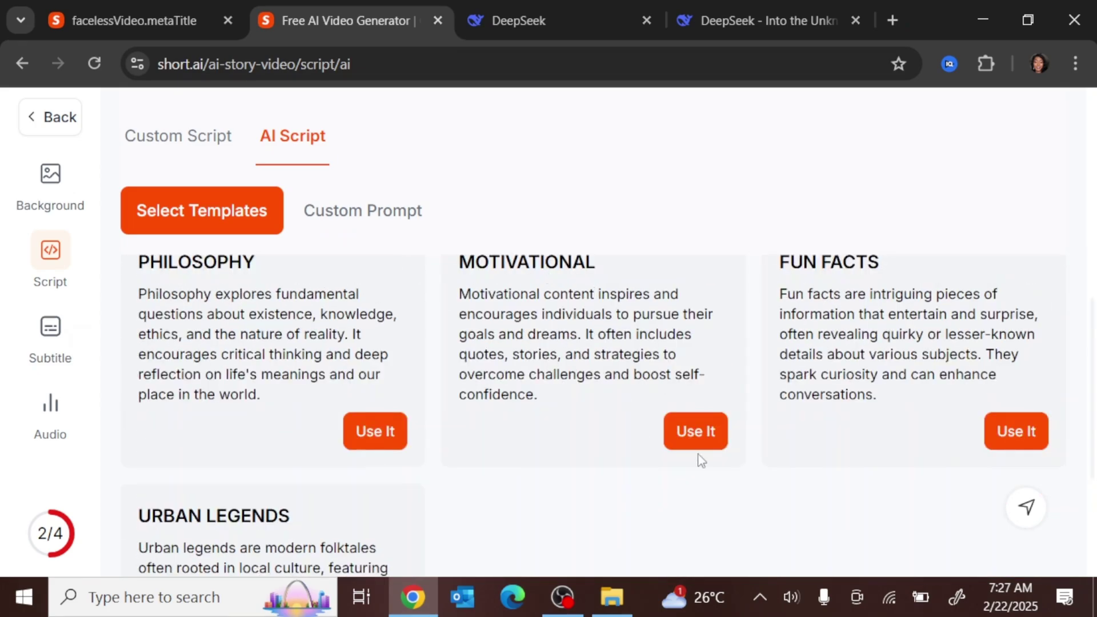
click(697, 432)
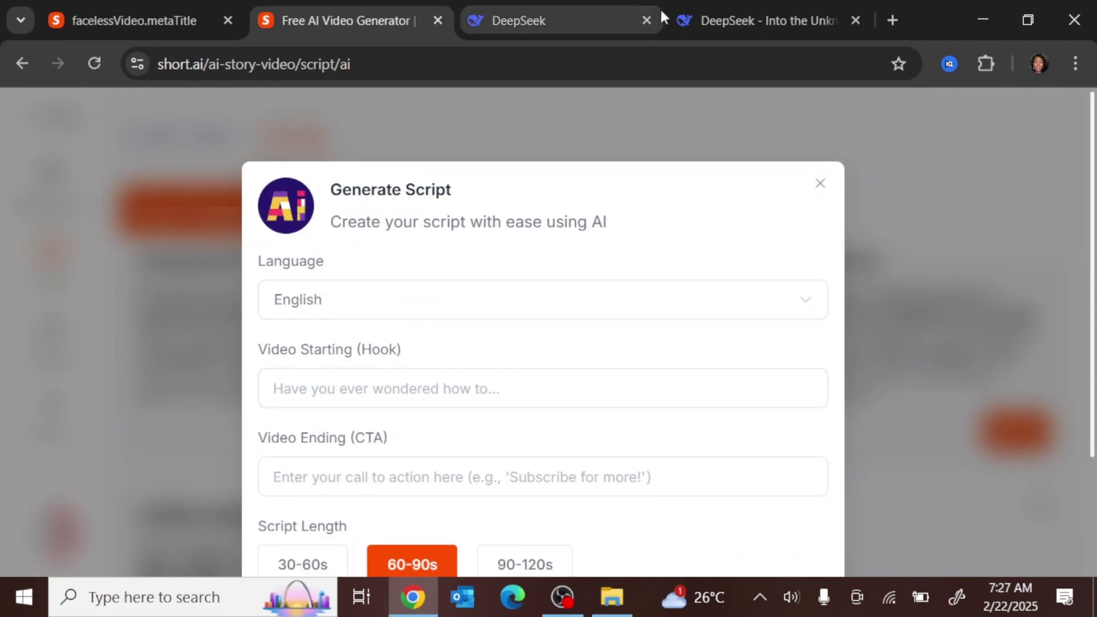
- Paste the DeepSeek title '10 reasons you're stuck in life' as the hook
click(702, 20)
scroll(332, 361, down, 5)
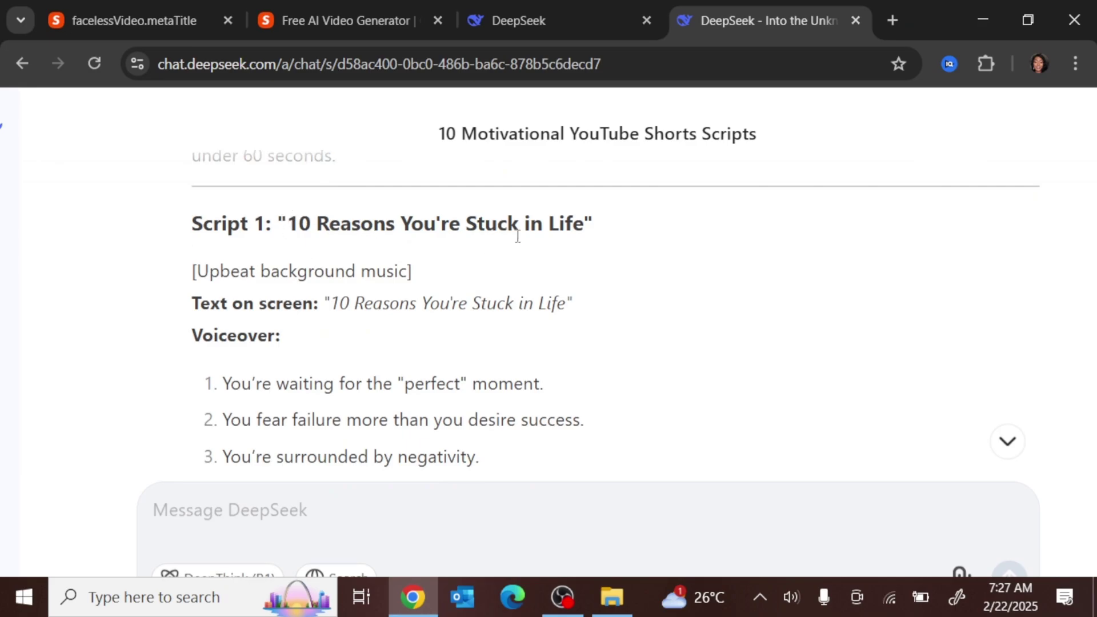
click(354, 21)
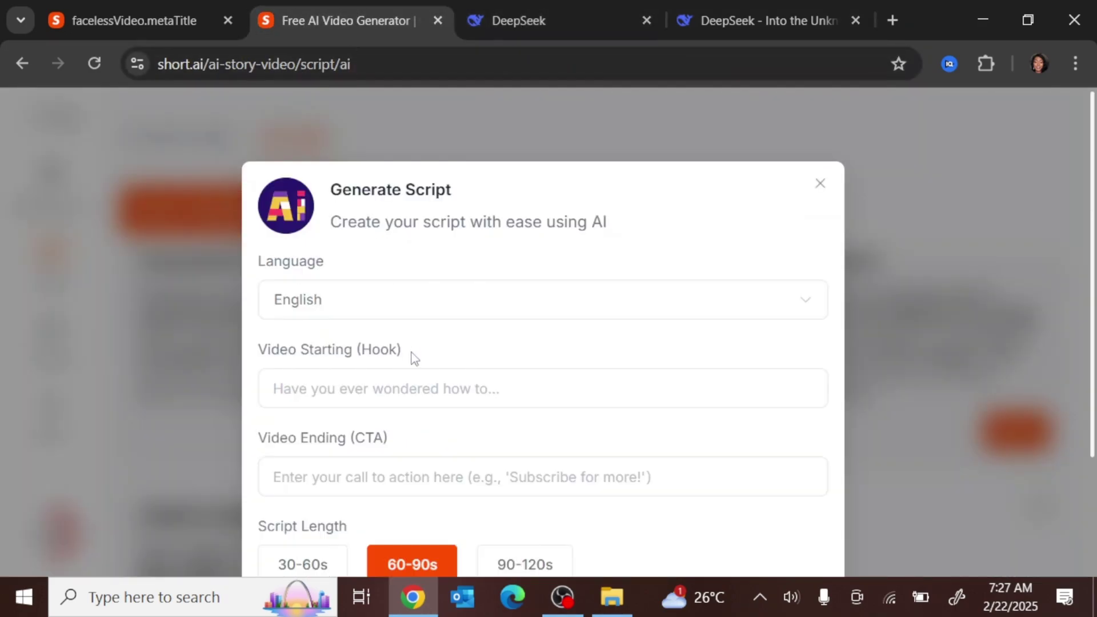
click(406, 390)
text("10 reasons you're stuck in life")
- Set the ending to 'Subscribe for more' and the length to 30-60s, then generate the script
click(403, 482)
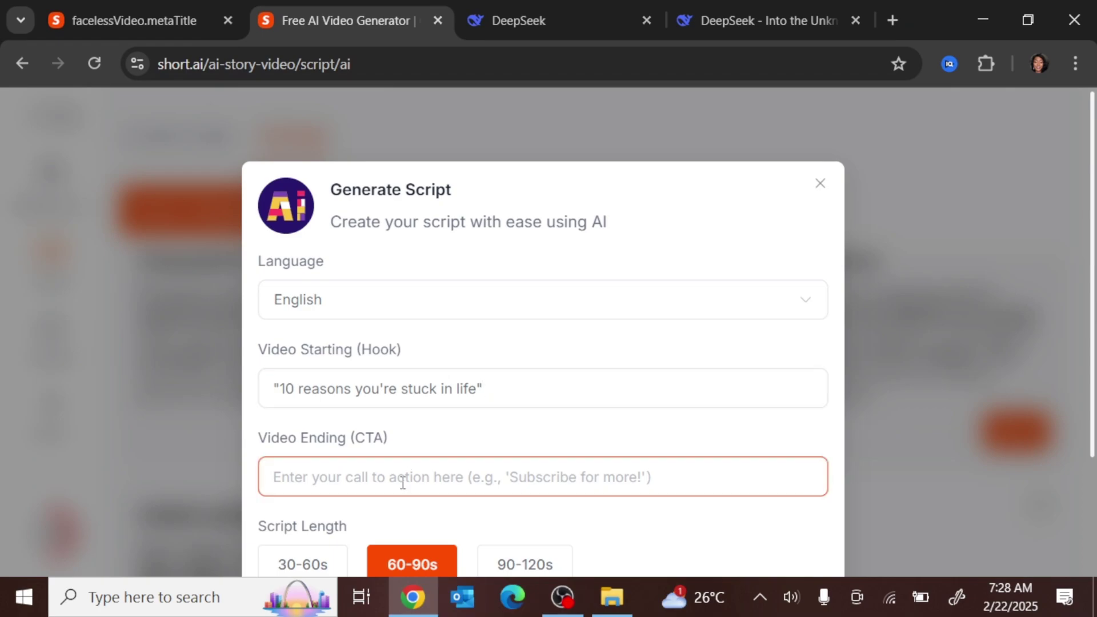
scroll(301, 466, down, 3)
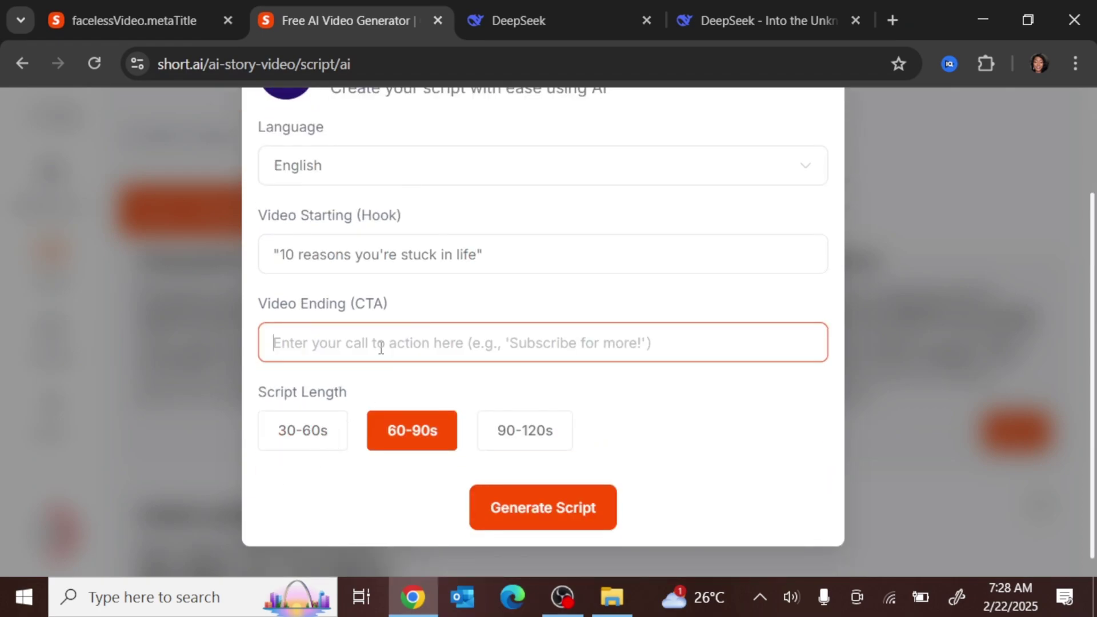
text(Subscribe fo)
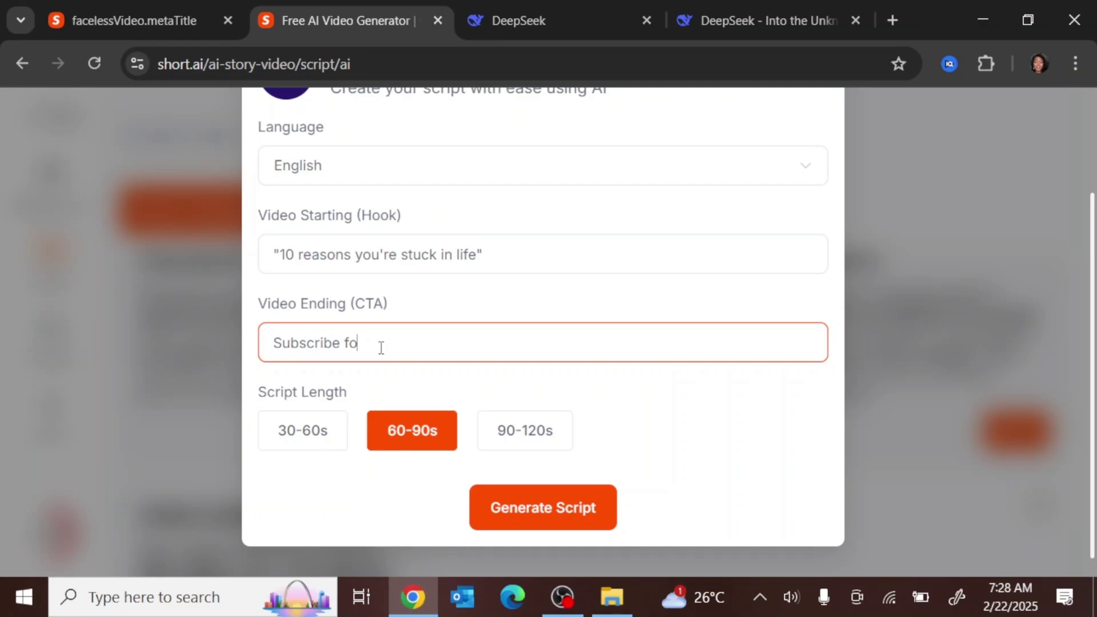
text(r more)
click(304, 429)
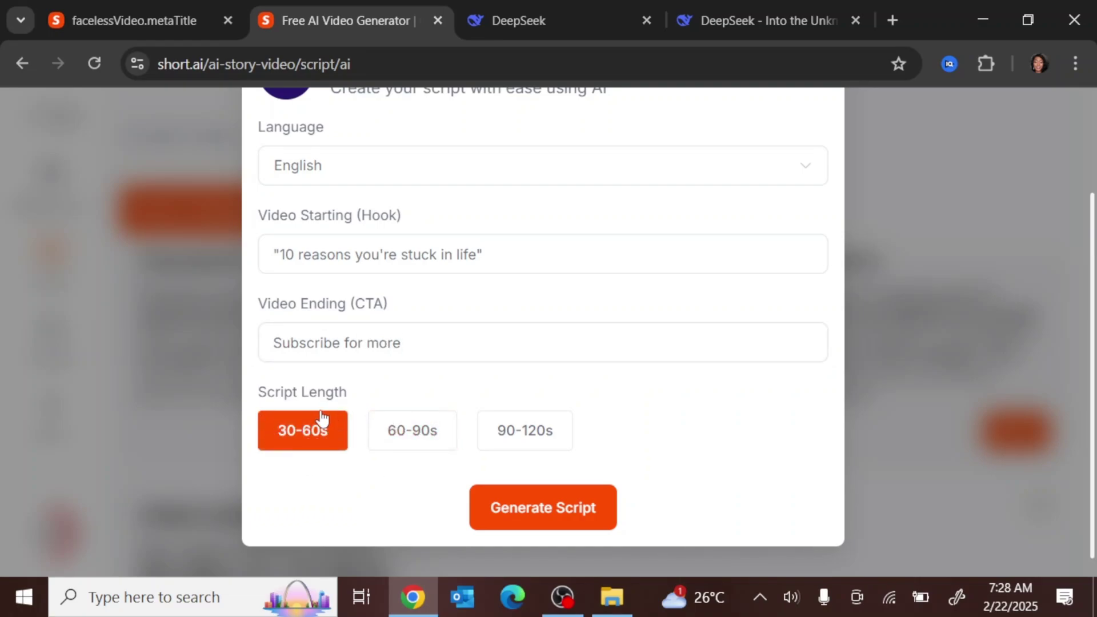
click(567, 504)
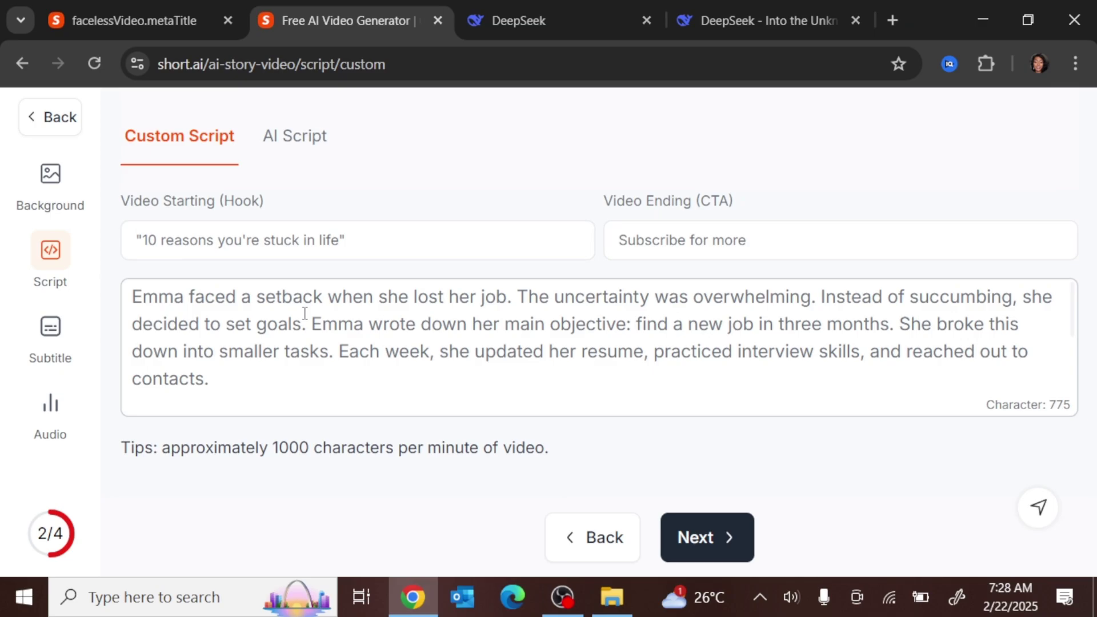
- Clear the generated Emma story from the script box
click(269, 378)
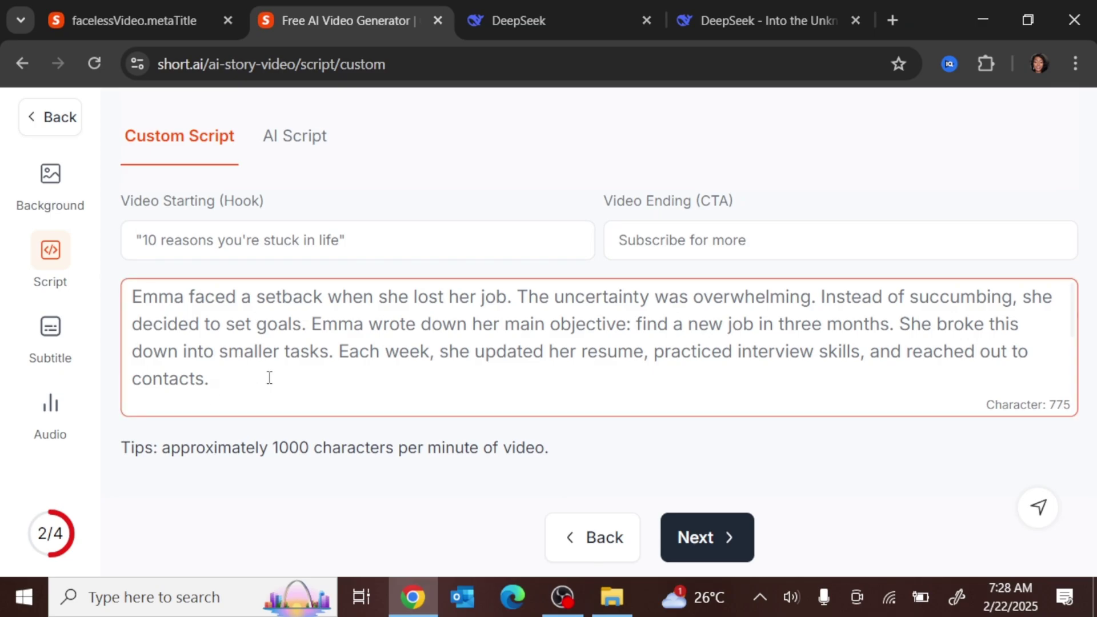
key(ctrl+a)
key(BackSpace)
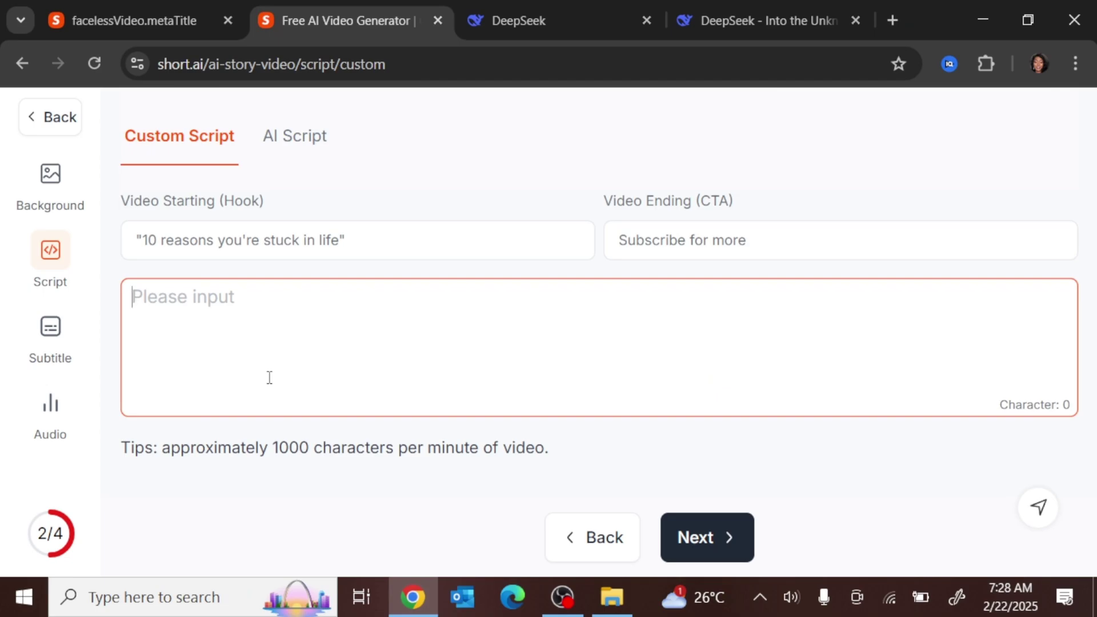
- Select Script 1's numbered list of reasons in the DeepSeek chat
click(747, 22)
scroll(234, 366, down, 7)
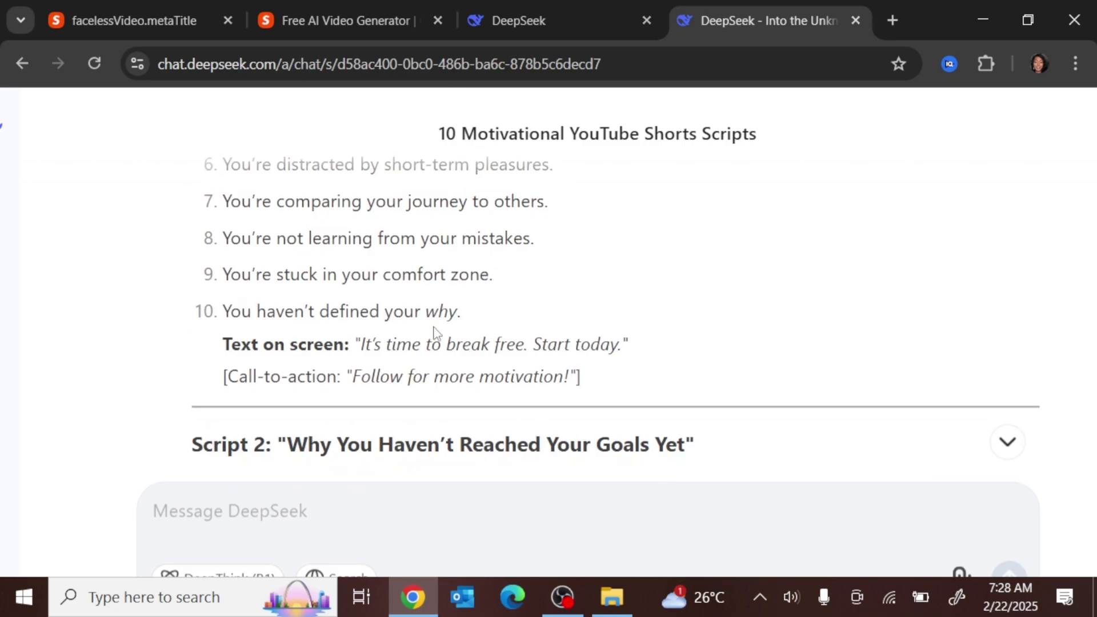
drag(461, 320, 194, 149)
scroll(472, 348, down, 2)
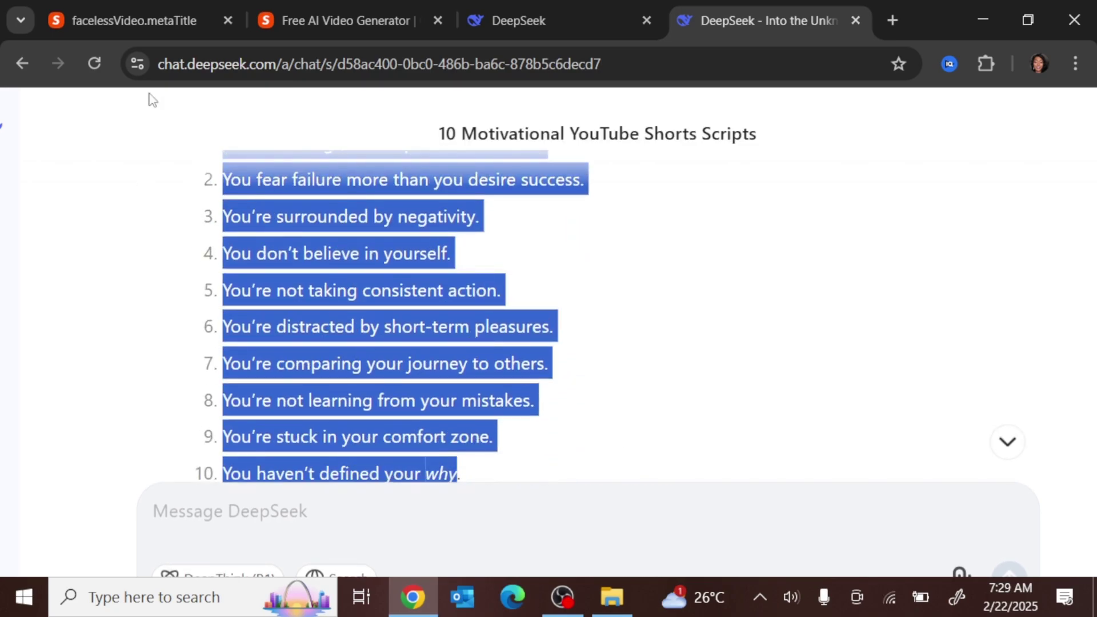
- Use the pasted 10 reasons as the script and pick the purple 'A LOT' subtitle template
click(342, 21)
scroll(247, 297, down, 1)
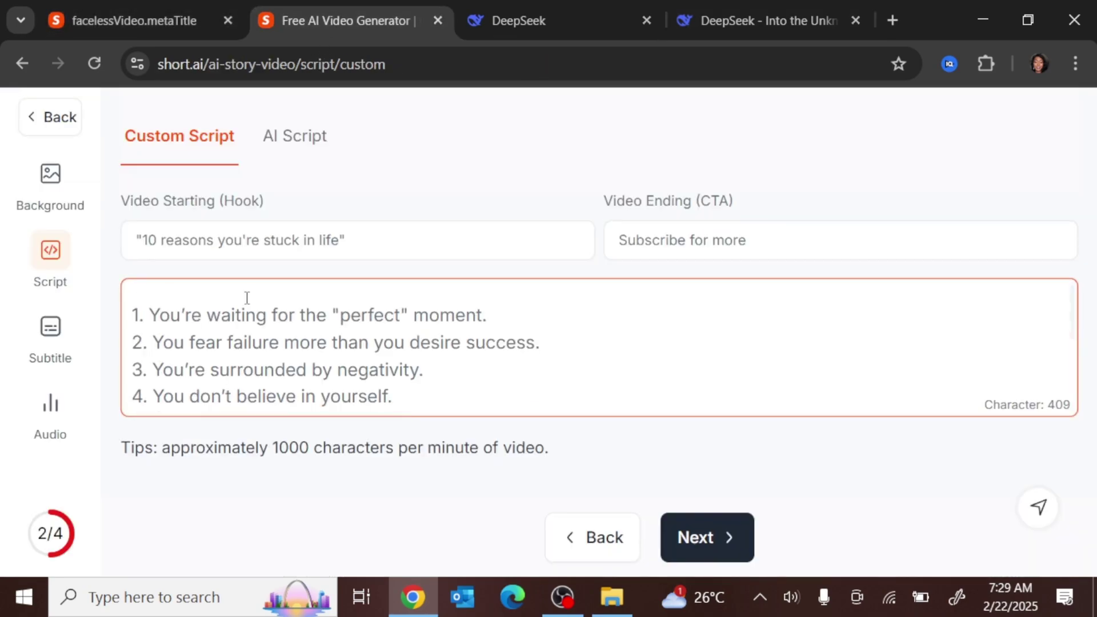
scroll(303, 337, down, 3)
click(707, 531)
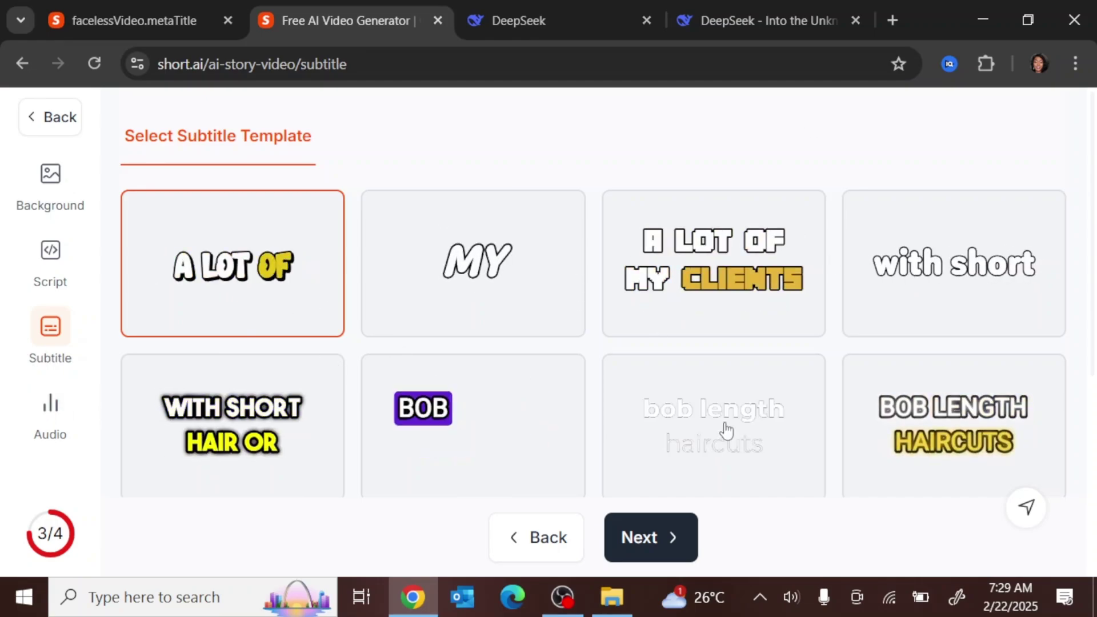
click(469, 433)
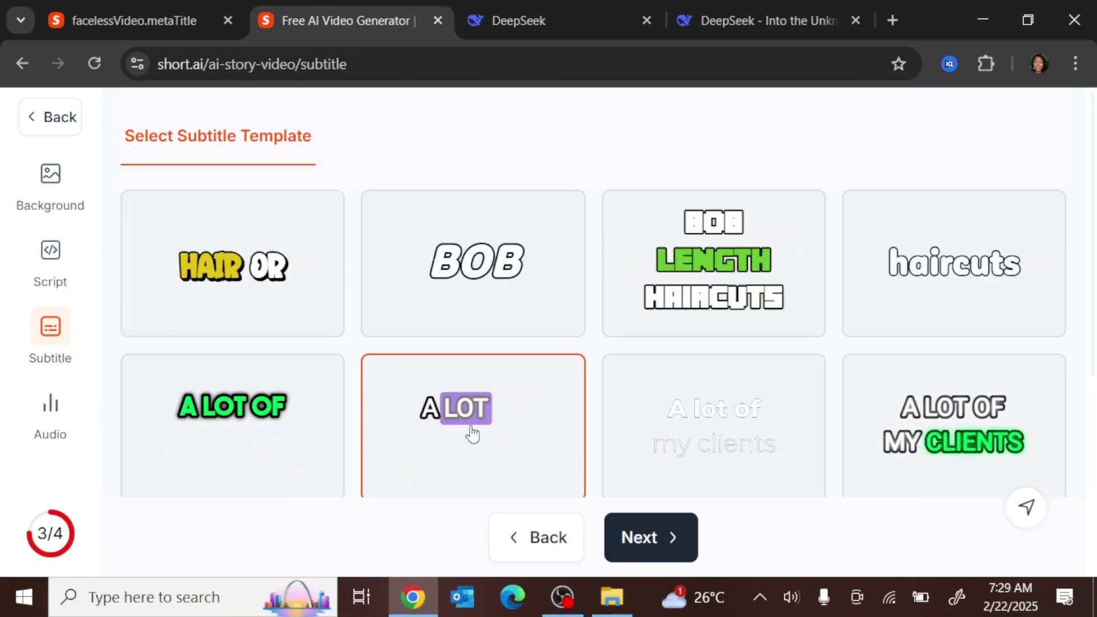
- On the audio step, filter narrator voices to Male gender and Middle aged
click(651, 552)
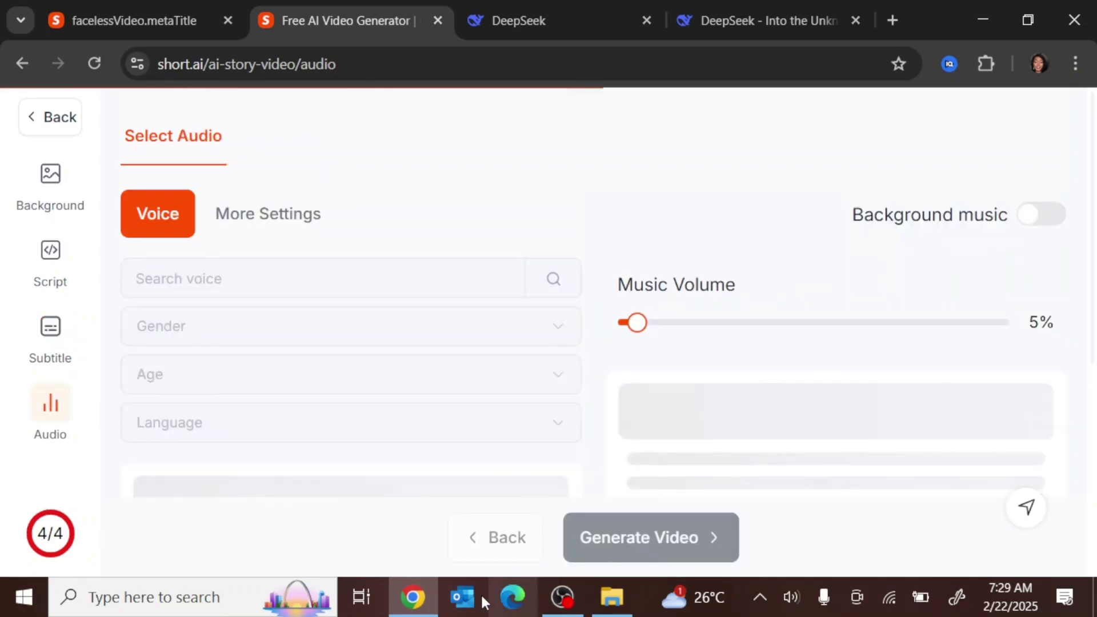
scroll(166, 397, down, 5)
scroll(166, 396, up, 5)
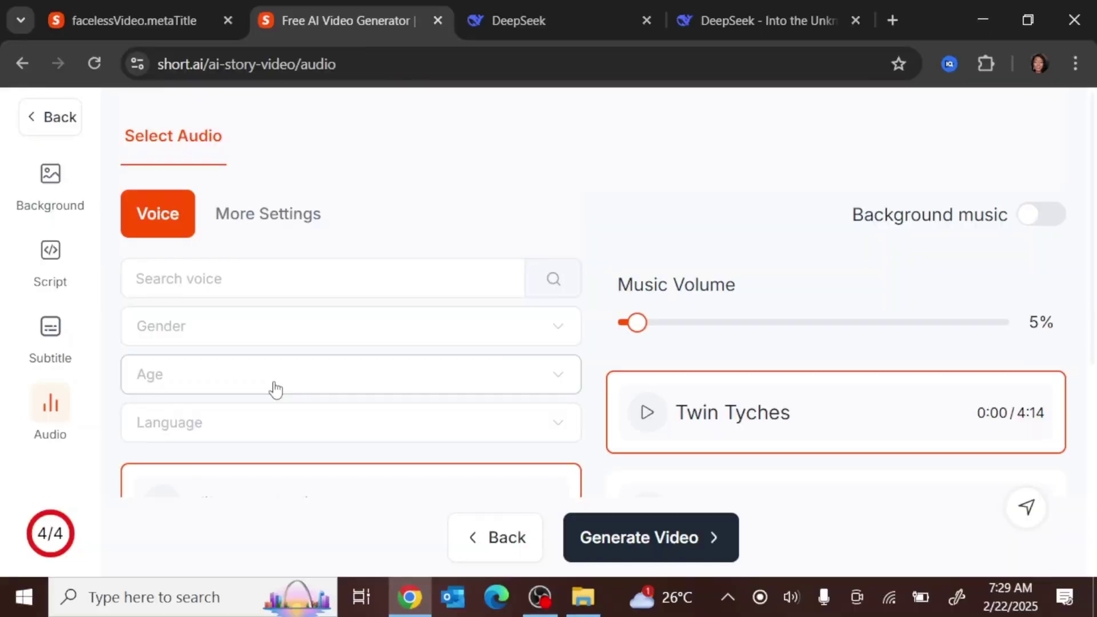
click(239, 342)
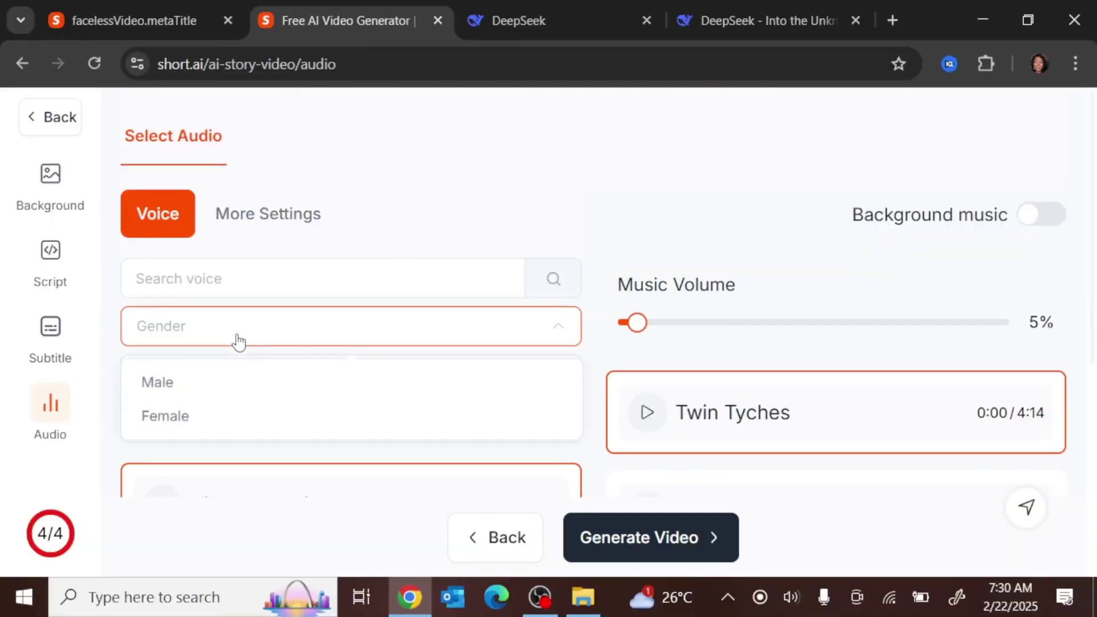
click(226, 393)
scroll(221, 392, down, 5)
scroll(230, 375, up, 4)
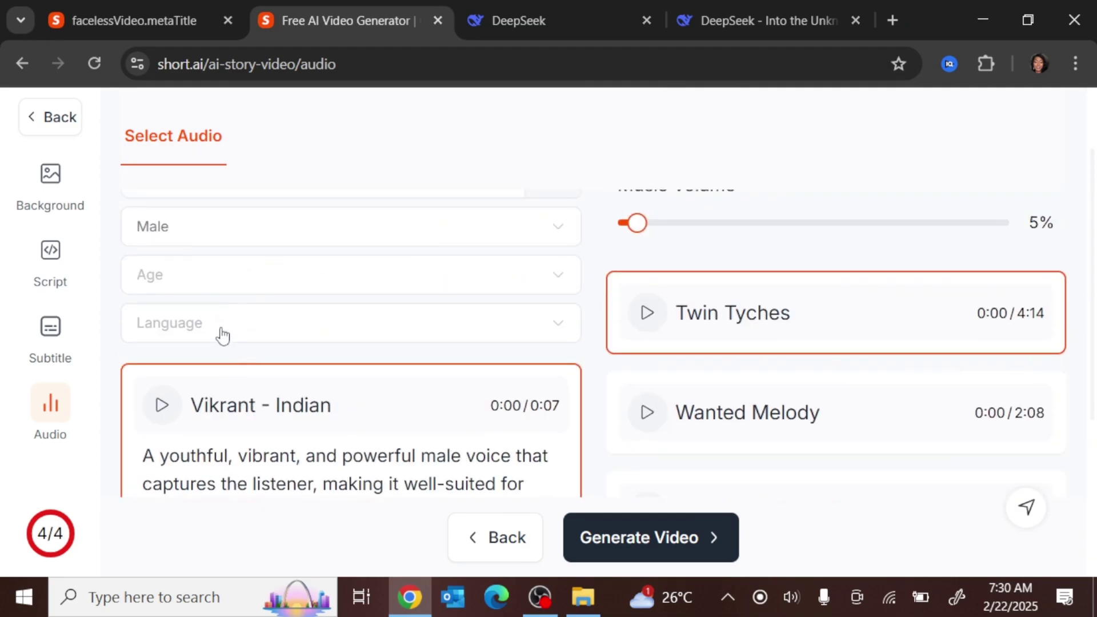
click(220, 284)
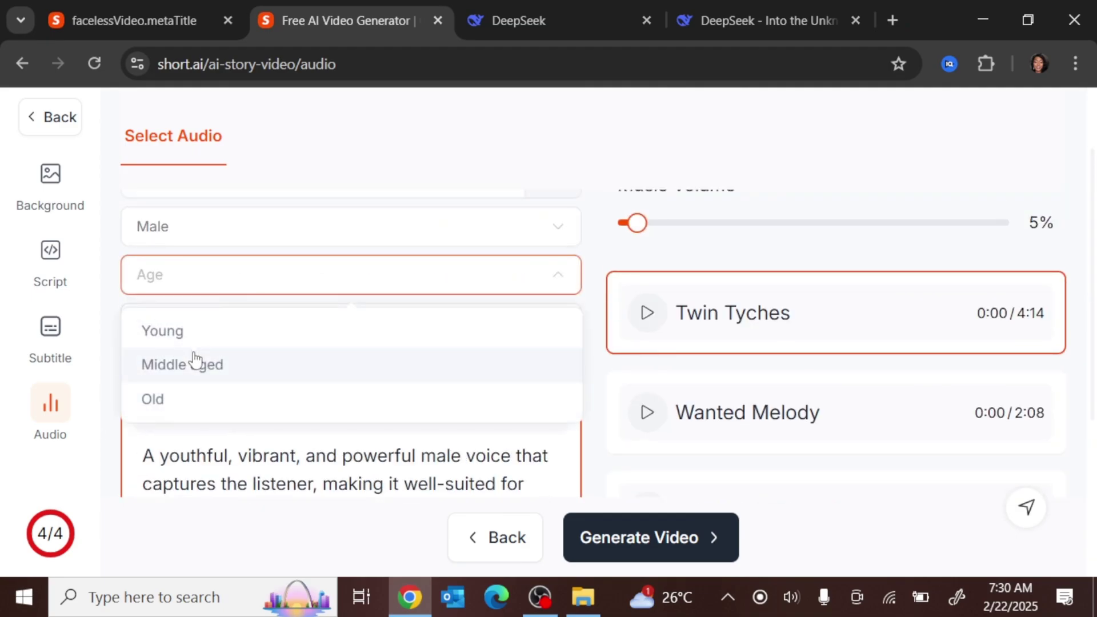
click(218, 370)
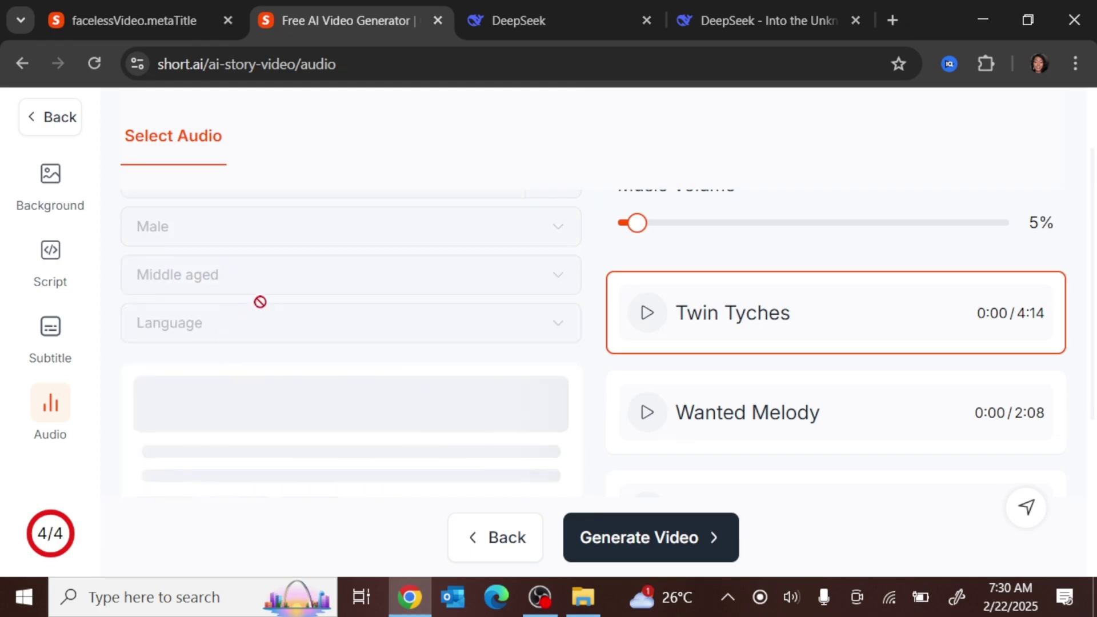
- Choose Adam from the filtered voices as the narrator
scroll(294, 303, down, 5)
scroll(294, 303, up, 4)
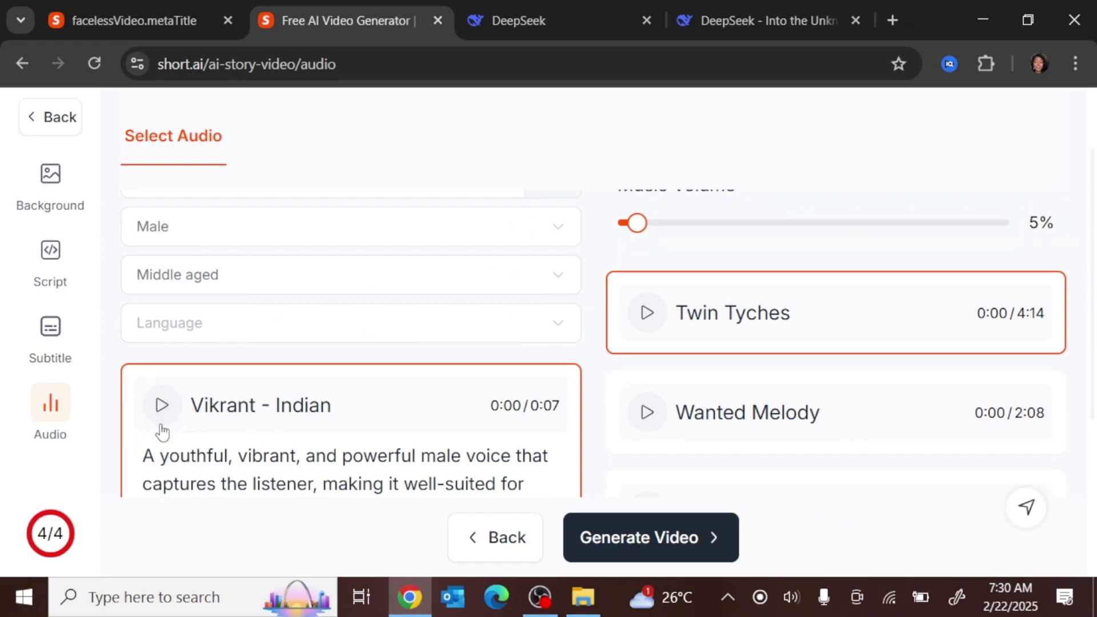
scroll(149, 393, down, 3)
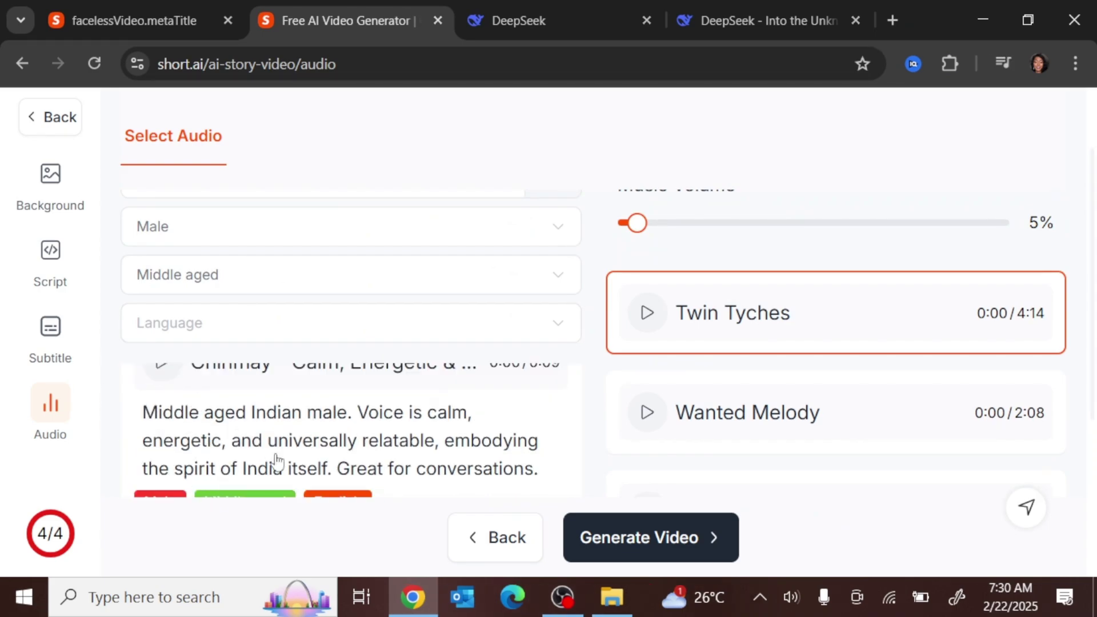
scroll(309, 446, down, 2)
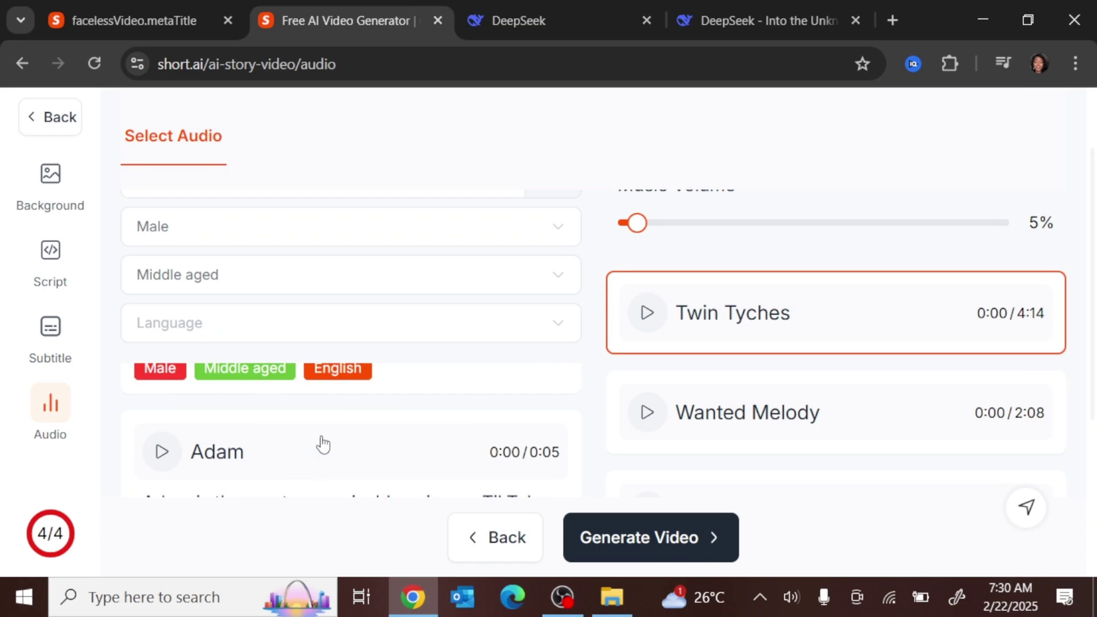
scroll(246, 421, down, 2)
scroll(278, 406, up, 2)
click(269, 453)
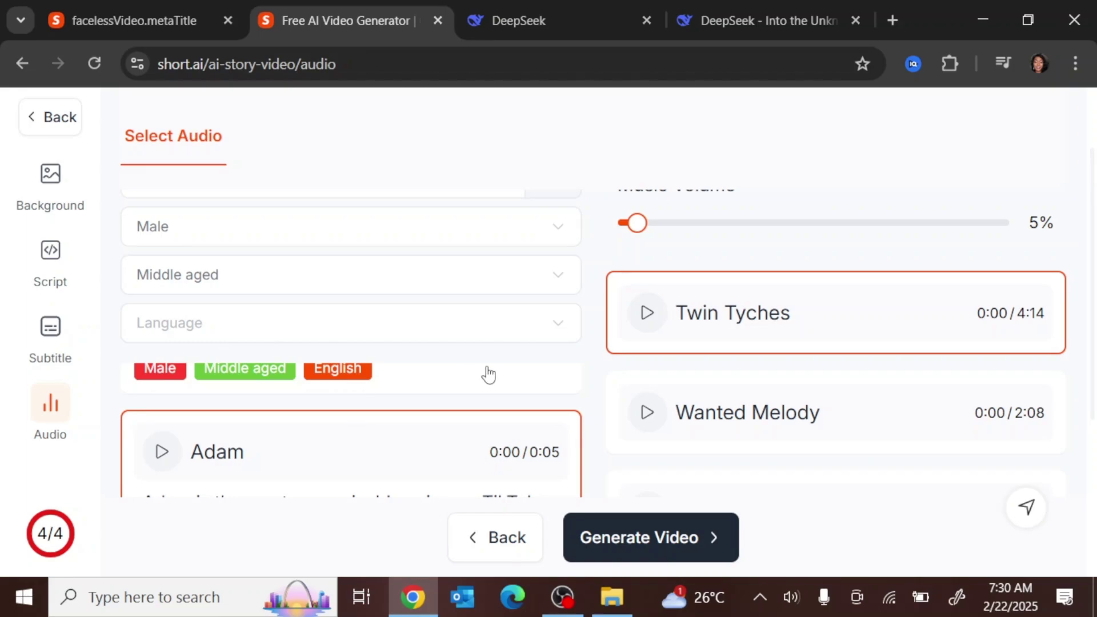
scroll(488, 375, down, 2)
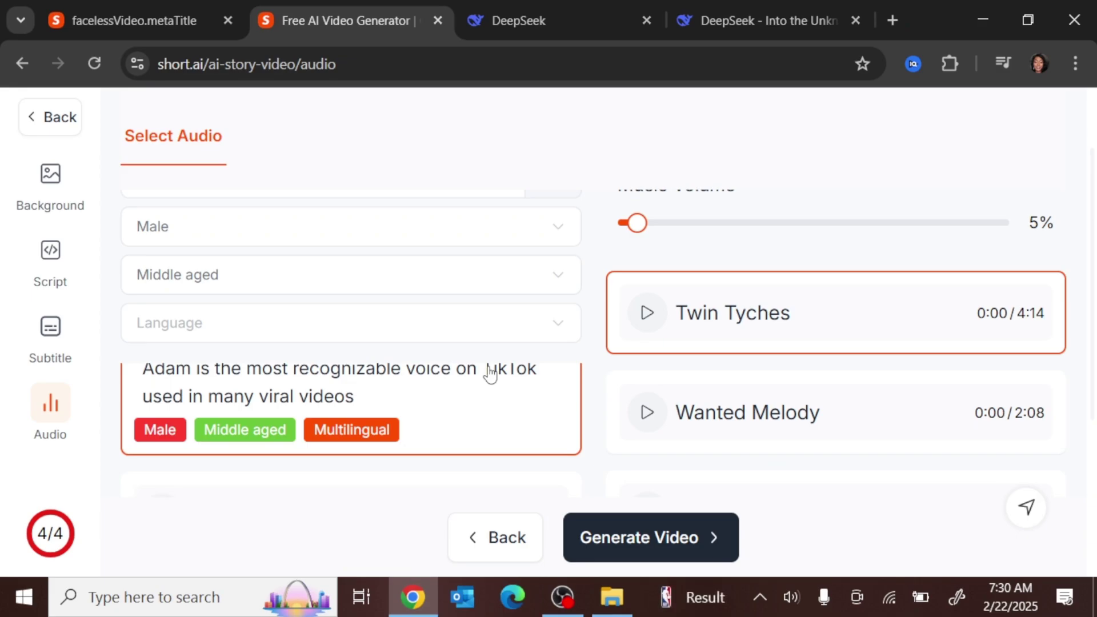
scroll(765, 309, down, 2)
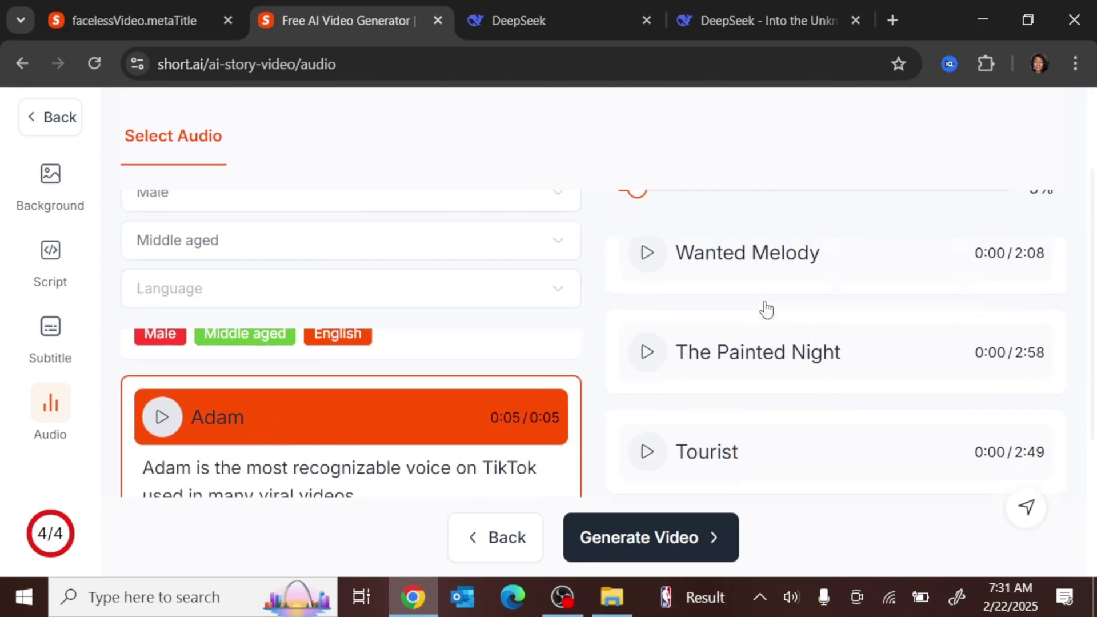
scroll(766, 308, up, 2)
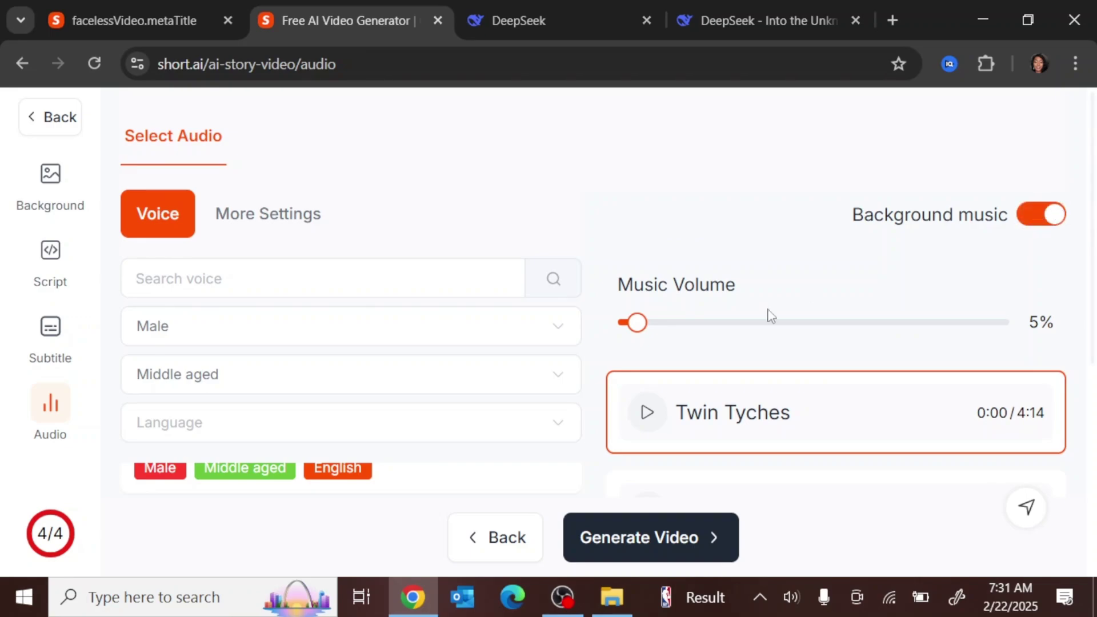
- Drag the music volume down to 4% and start generating the video
drag(678, 333, 627, 325)
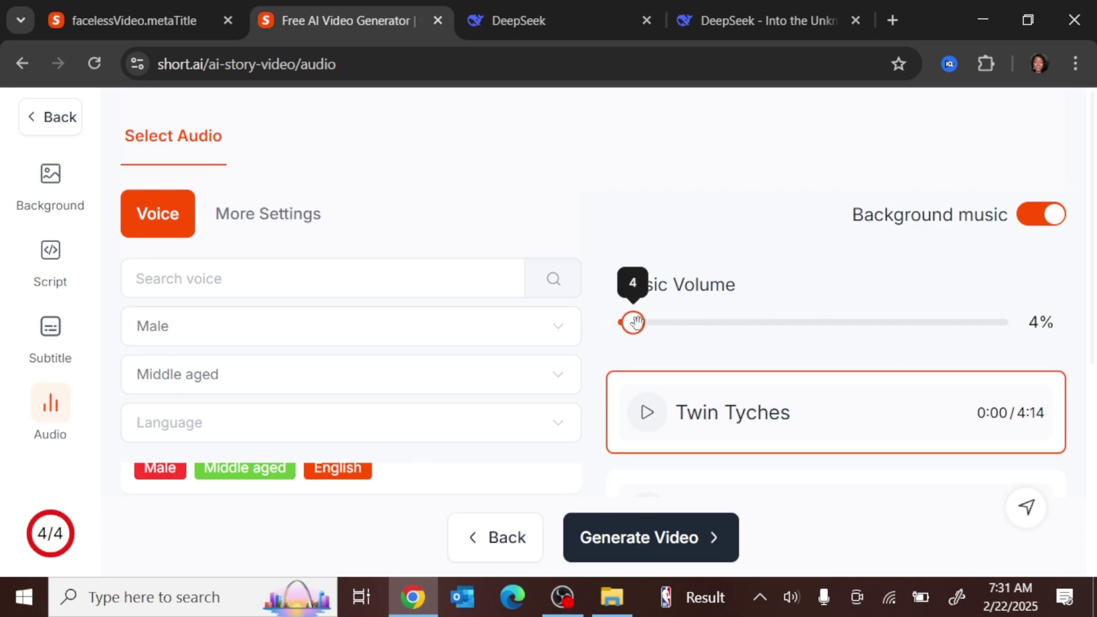
scroll(762, 368, down, 2)
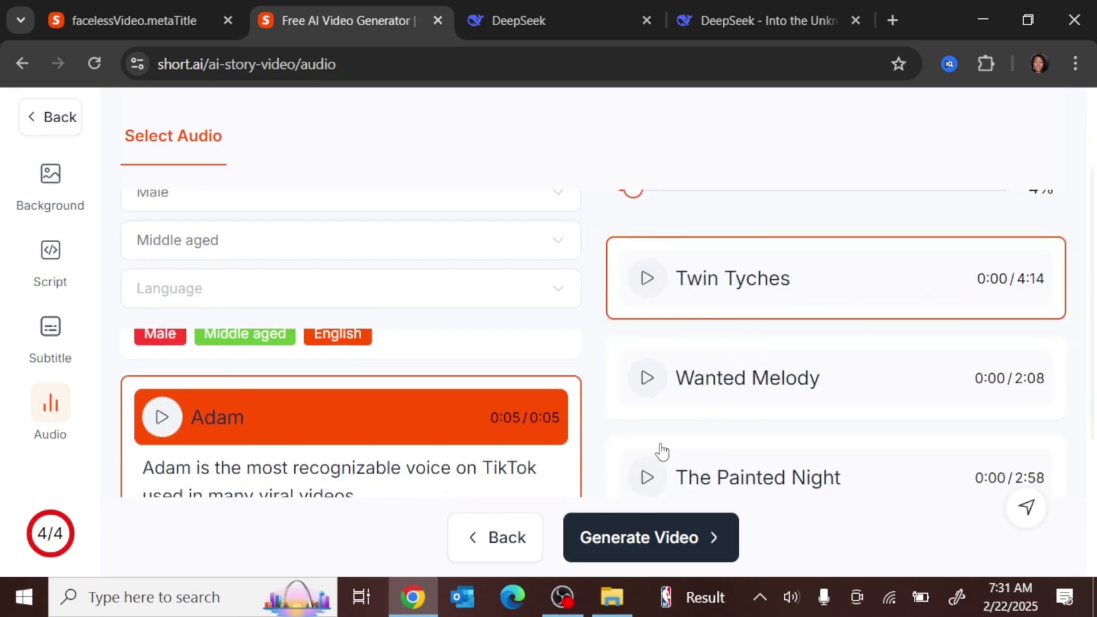
scroll(653, 457, down, 2)
scroll(691, 366, up, 5)
scroll(697, 317, down, 7)
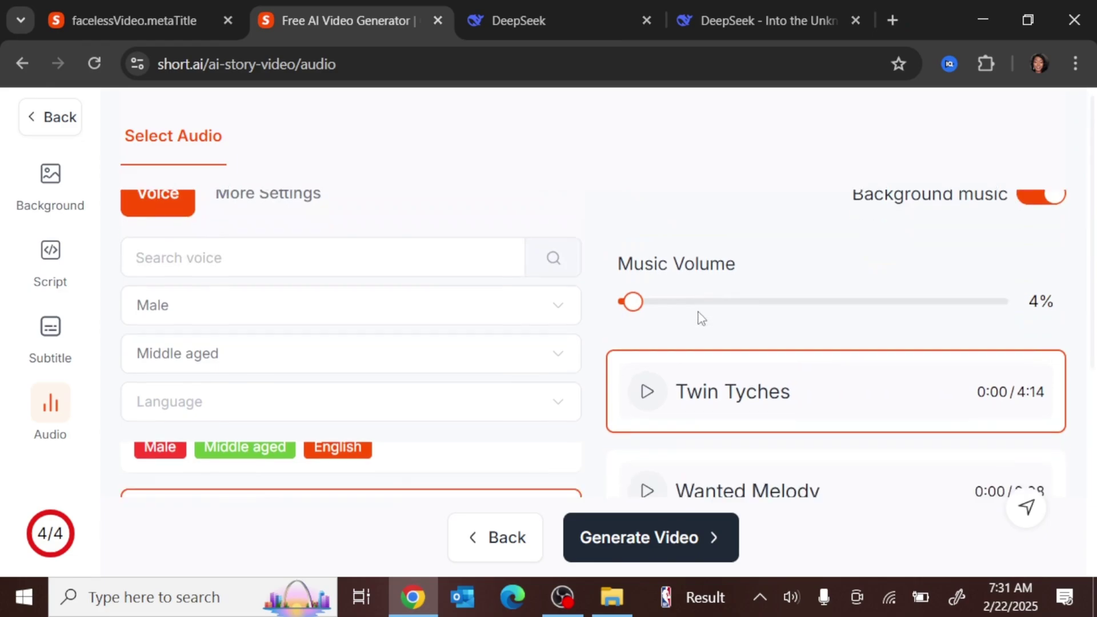
scroll(656, 357, up, 2)
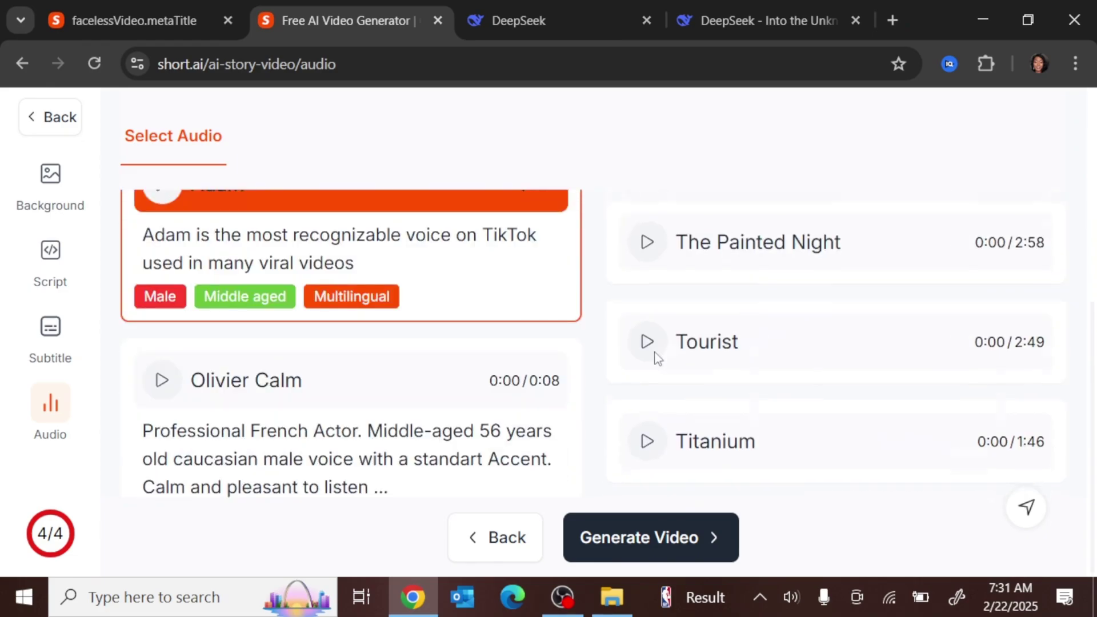
scroll(686, 331, up, 5)
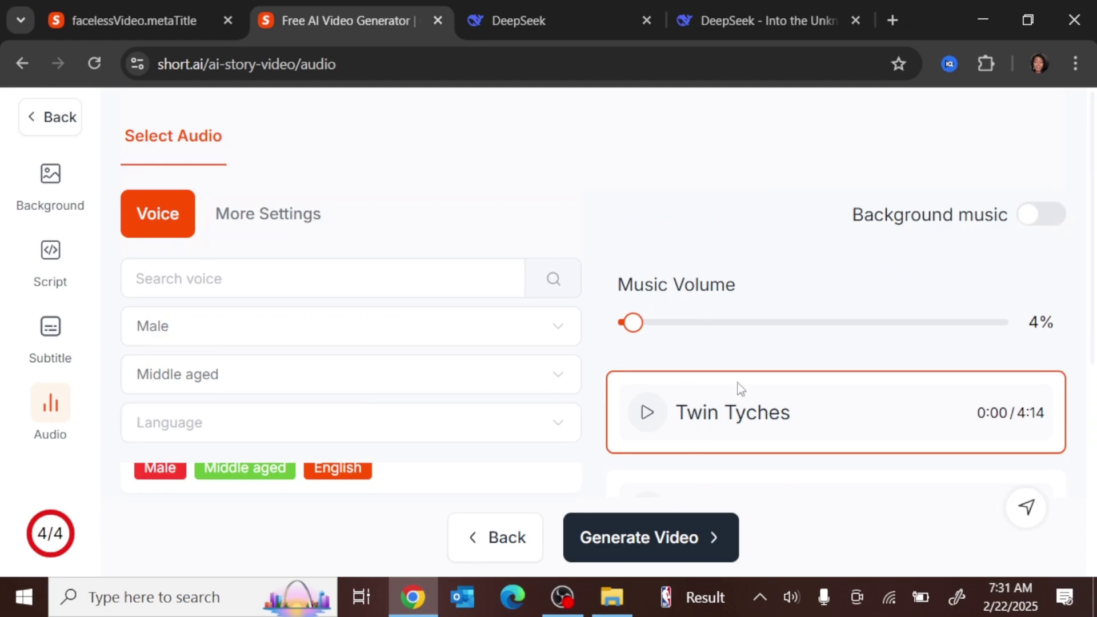
click(676, 543)
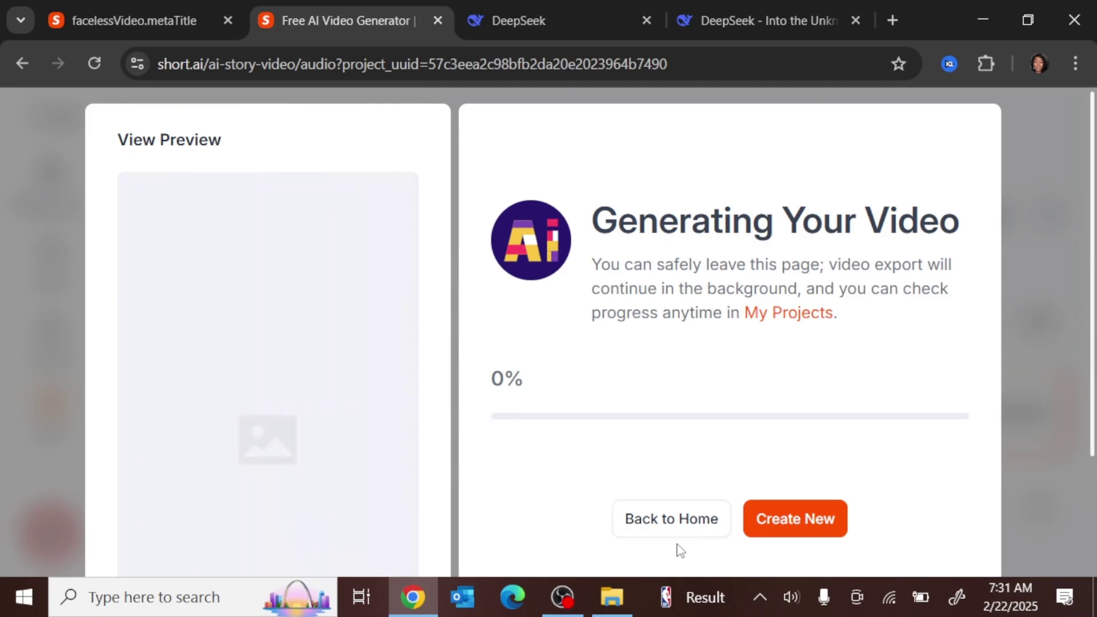
- Go back home, open My Projects, and start posting the newest project to social media
click(674, 532)
click(94, 251)
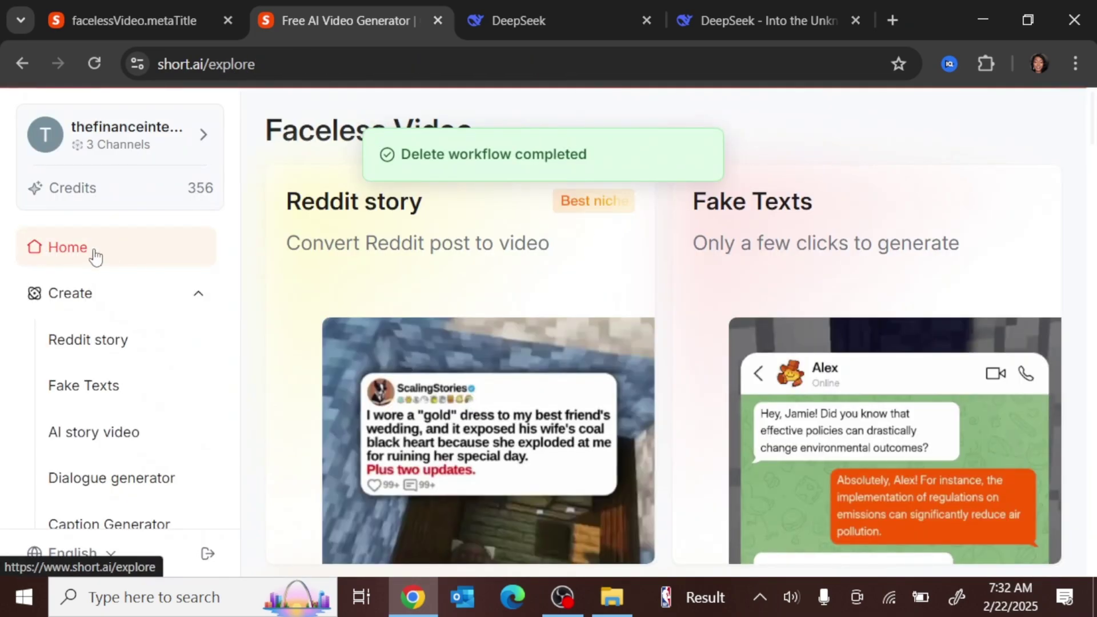
scroll(109, 343, down, 3)
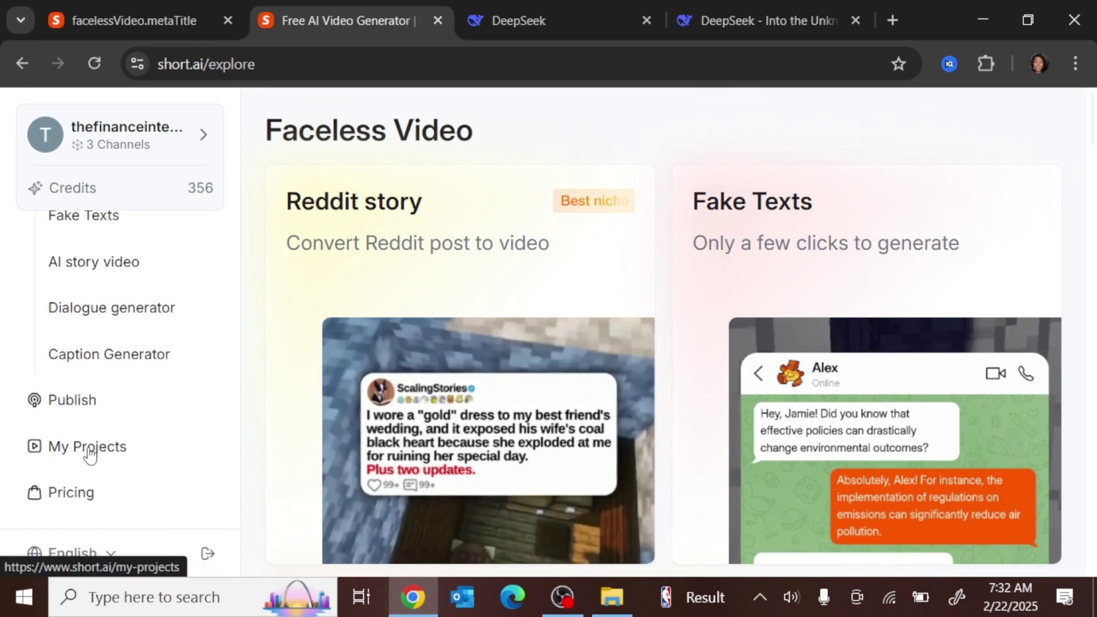
click(90, 454)
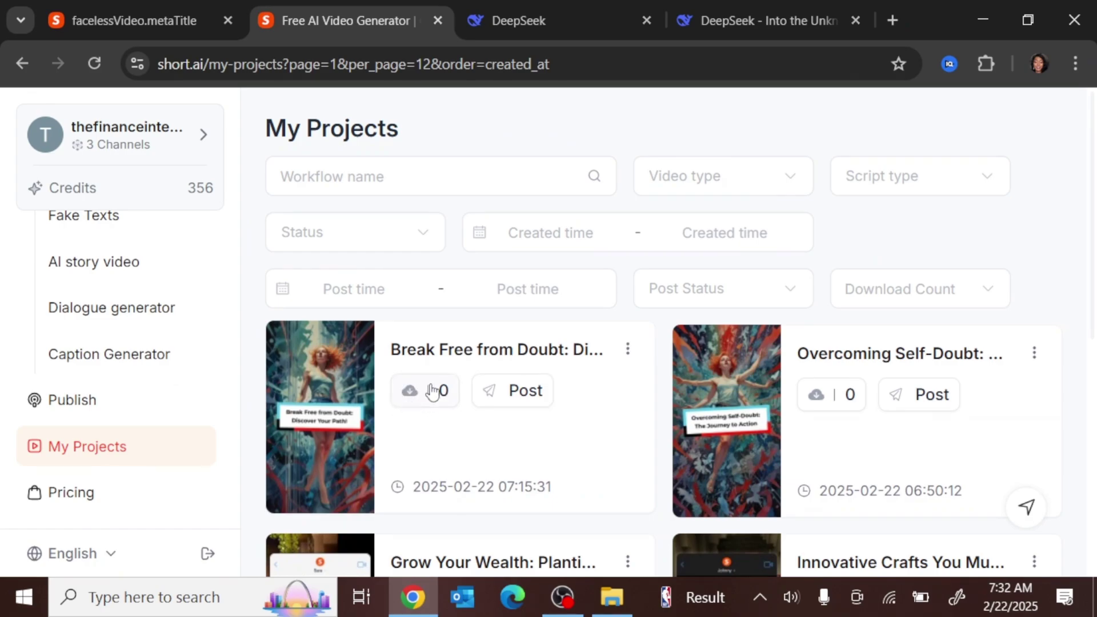
click(520, 394)
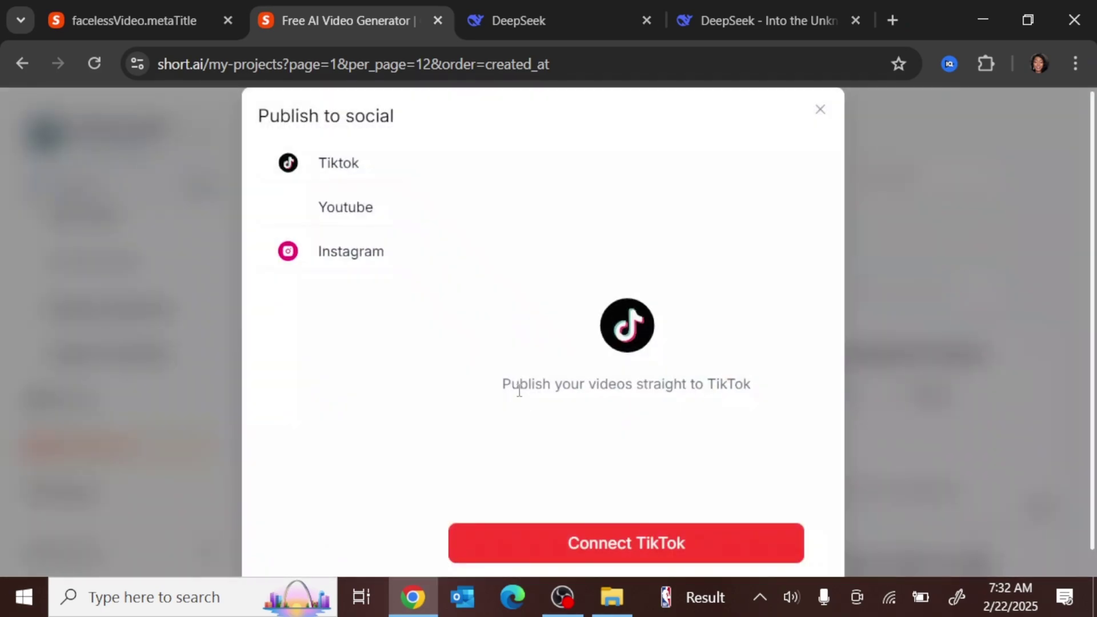